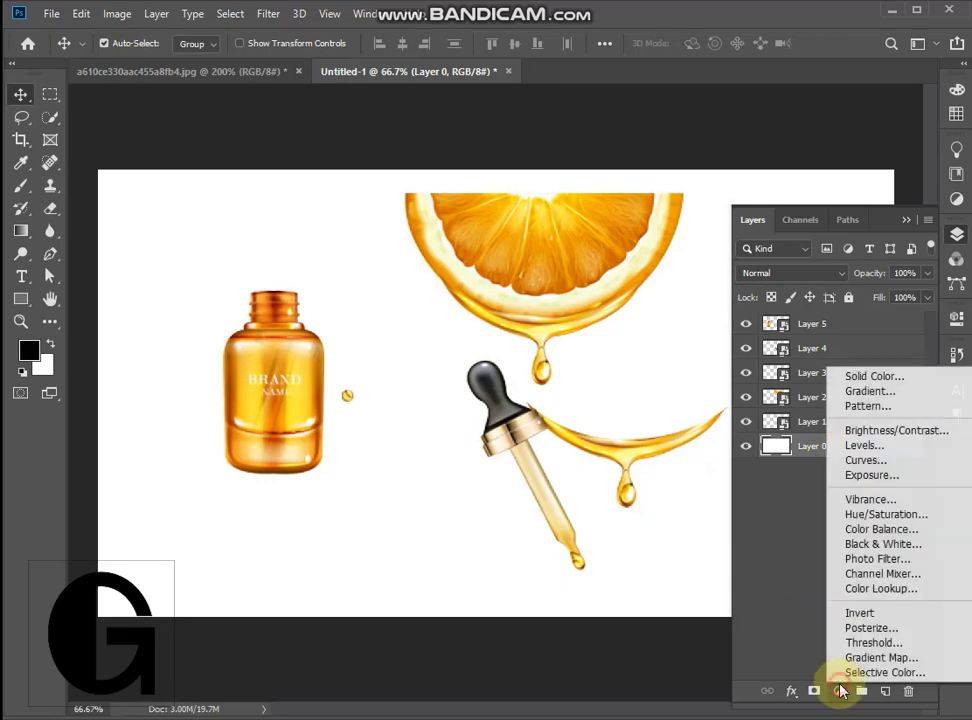
# Add a Solid Color fill layer in warm yellow #f9dd5f above the white background layer.
pyautogui.click(860, 374)
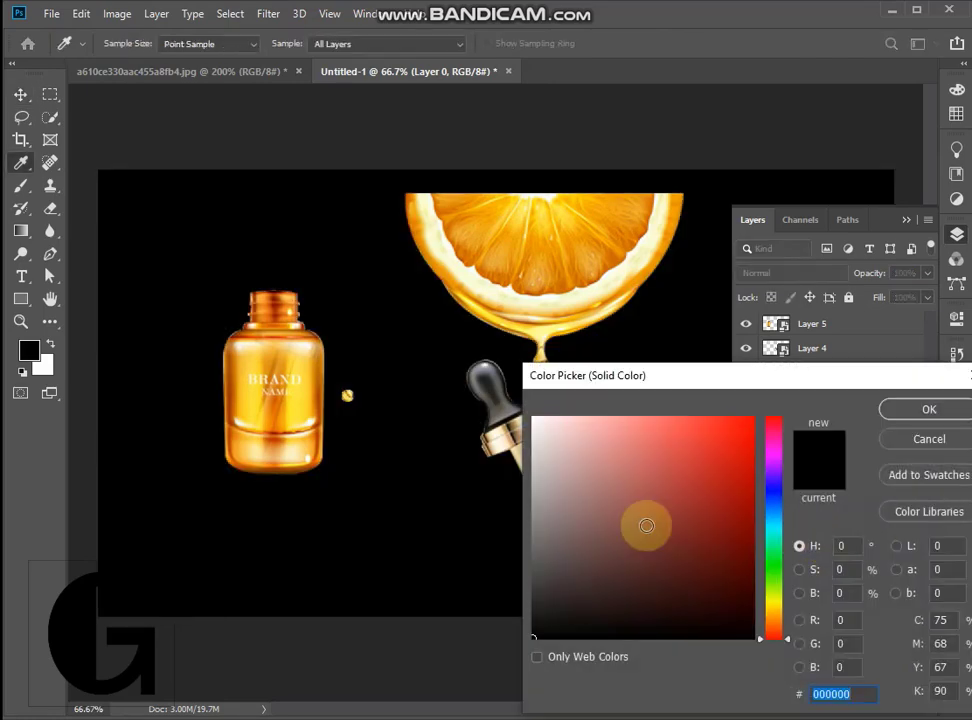
pyautogui.click(296, 405)
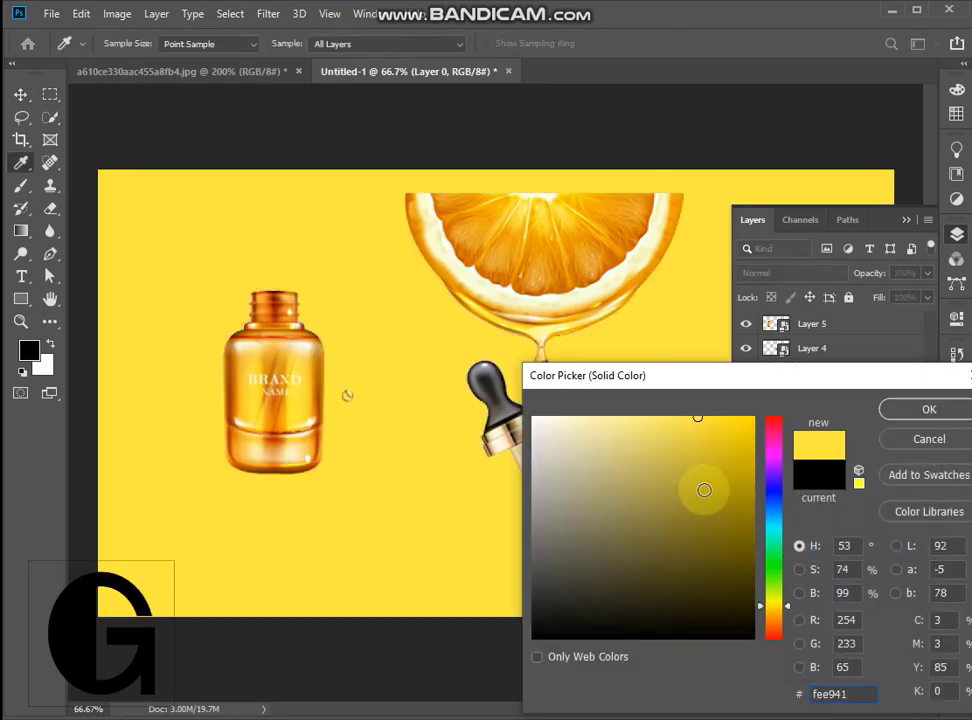
pyautogui.moveTo(705, 492); pyautogui.dragTo(707, 462)
pyautogui.click(251, 393)
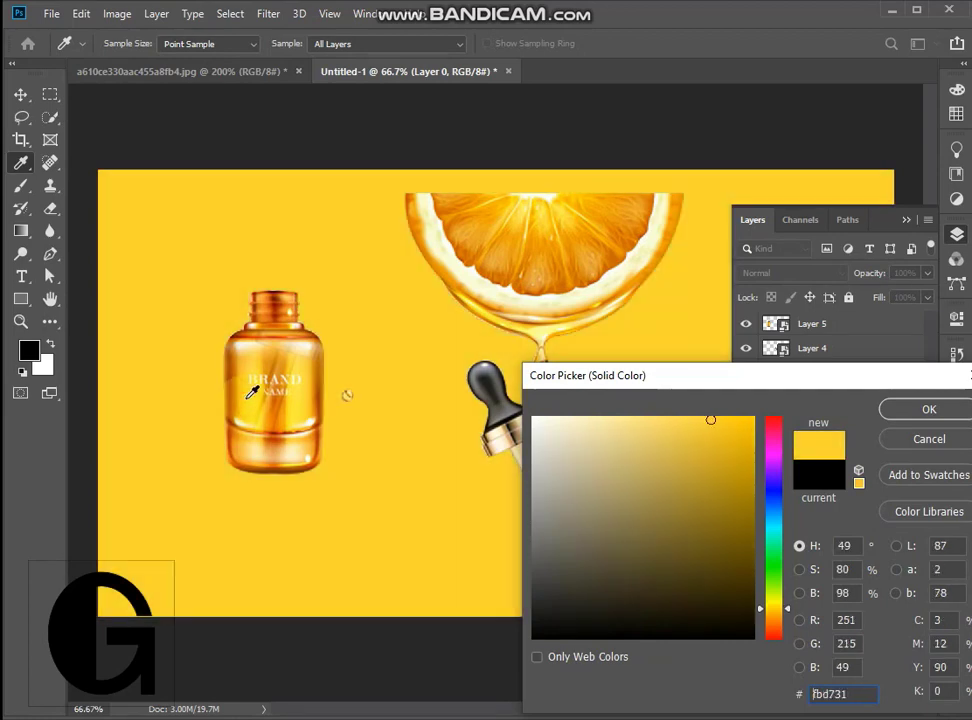
pyautogui.click(659, 426)
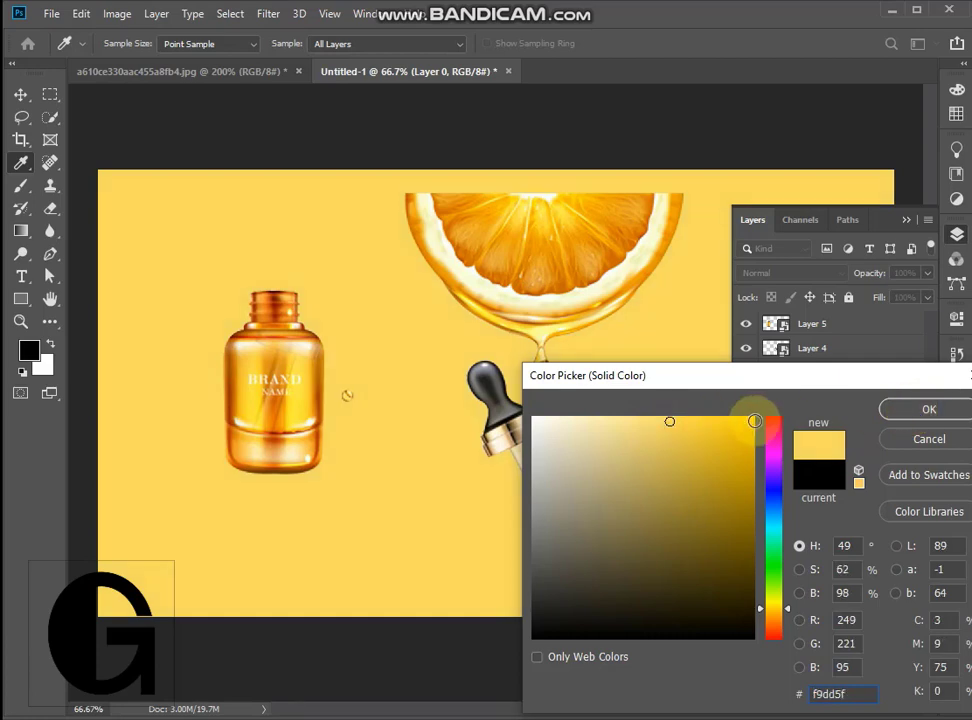
pyautogui.click(885, 408)
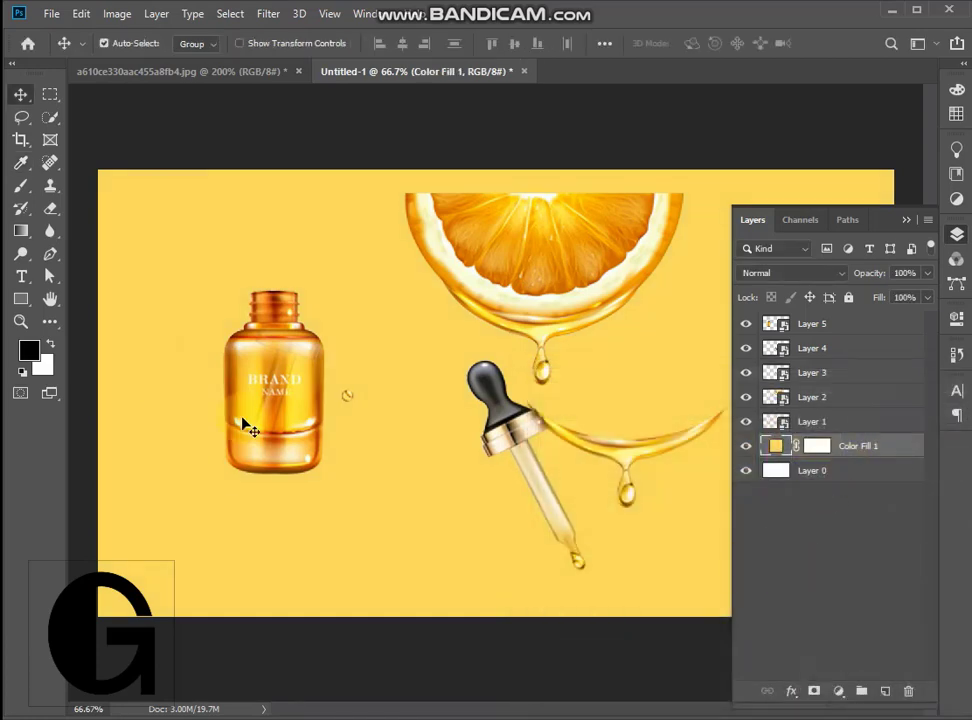
# Hide Layers 1 to 5 so only the yellow background is displayed.
pyautogui.click(746, 324)
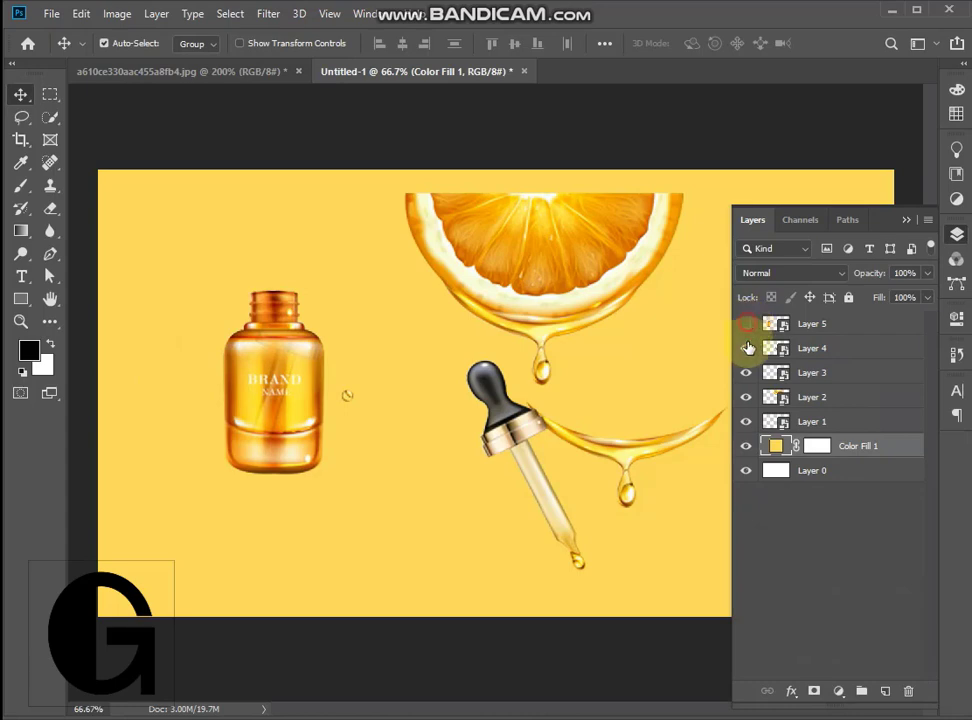
pyautogui.moveTo(748, 347); pyautogui.dragTo(745, 428)
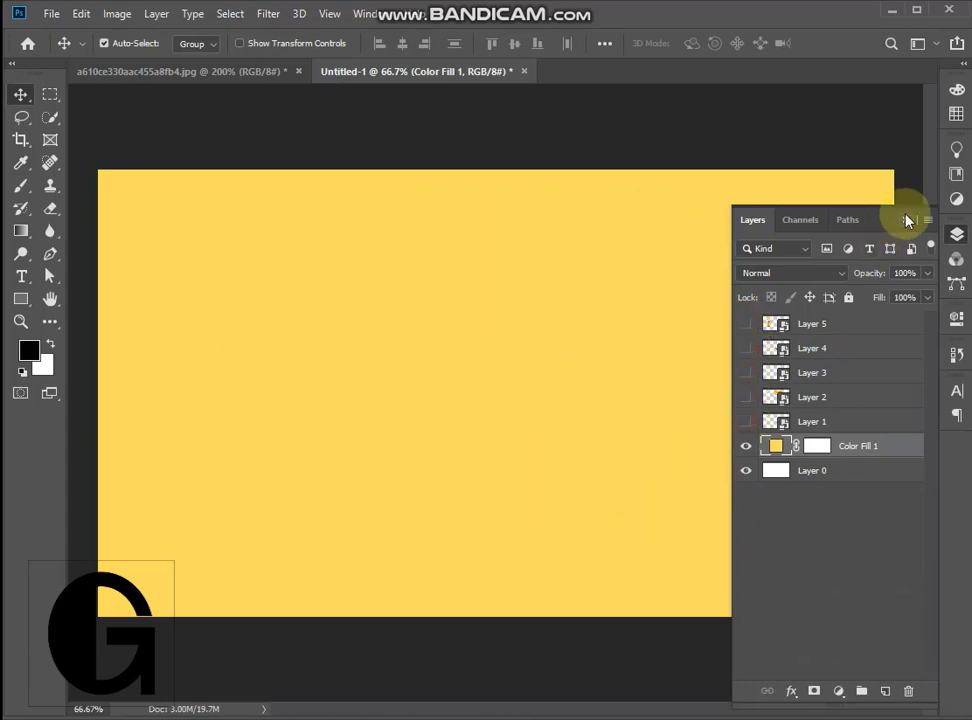
pyautogui.click(907, 220)
# Add an empty layer above the color fill and set the Brush foreground color to pale yellow #fbe582.
pyautogui.click(19, 185)
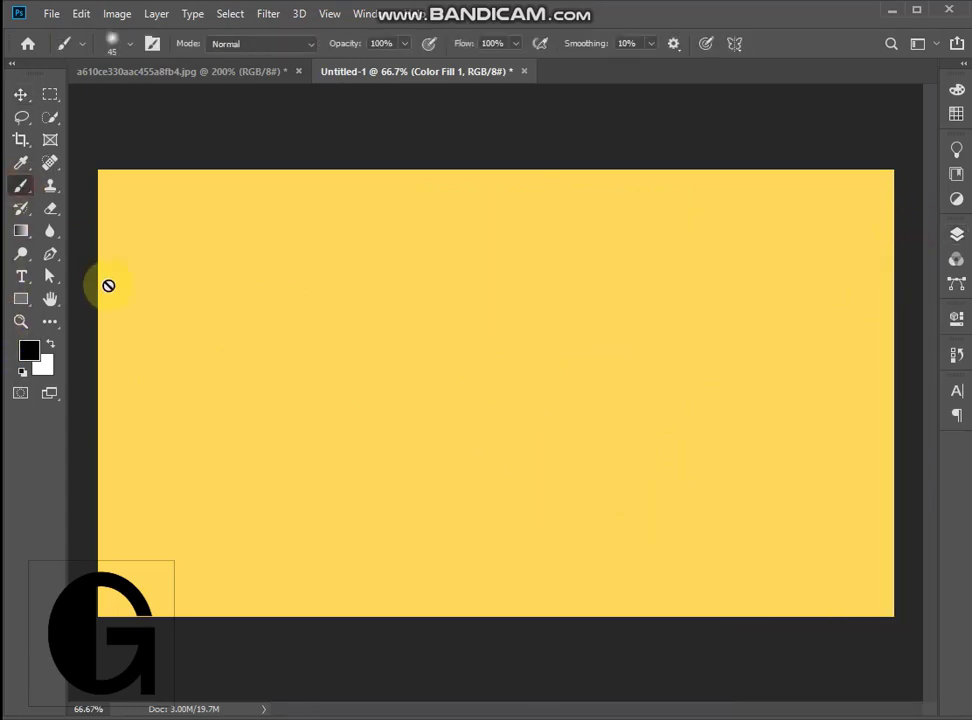
pyautogui.click(954, 234)
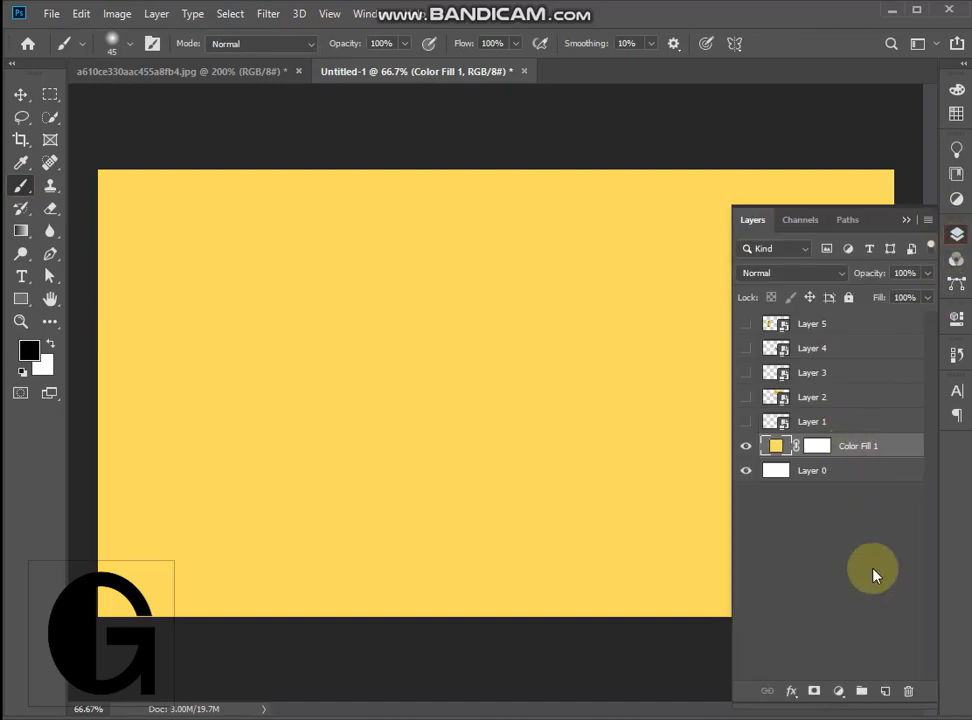
pyautogui.click(884, 691)
pyautogui.click(906, 221)
pyautogui.click(28, 350)
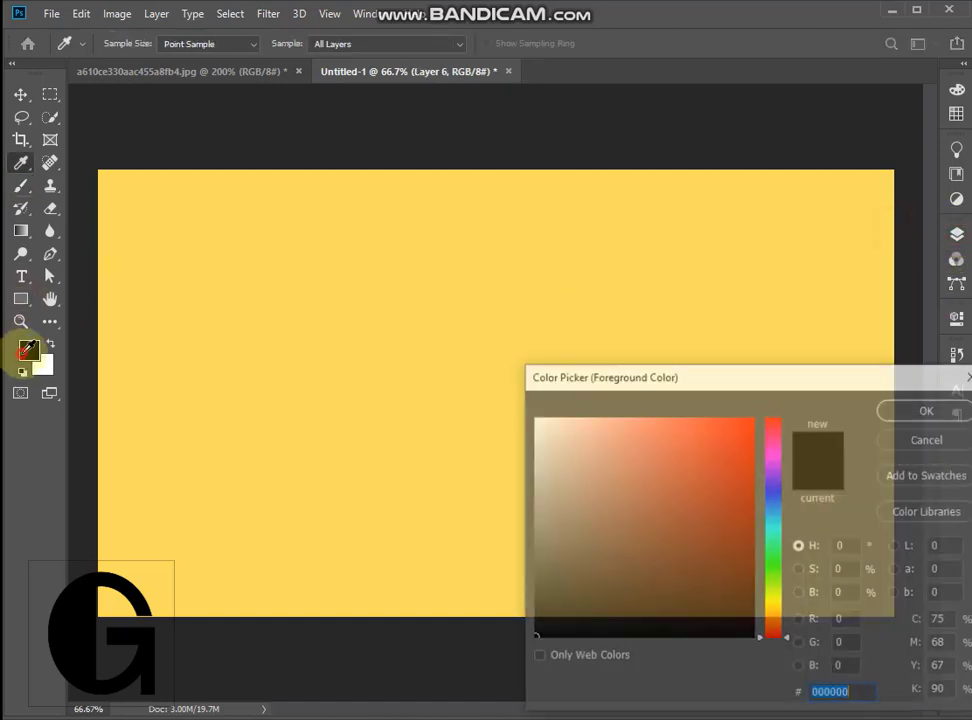
pyautogui.click(178, 348)
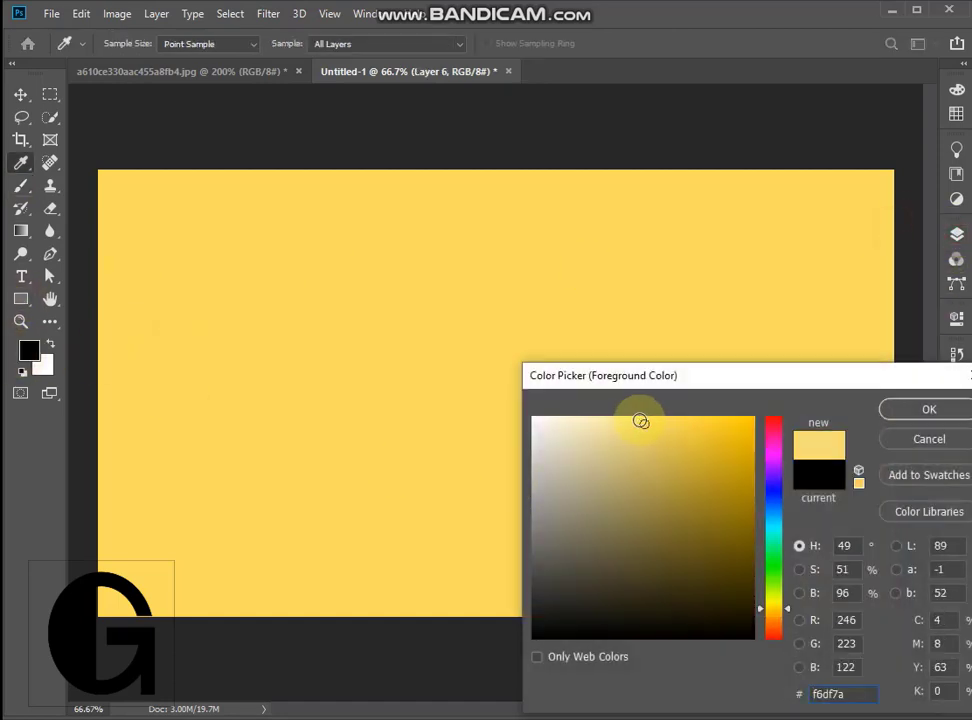
pyautogui.click(935, 409)
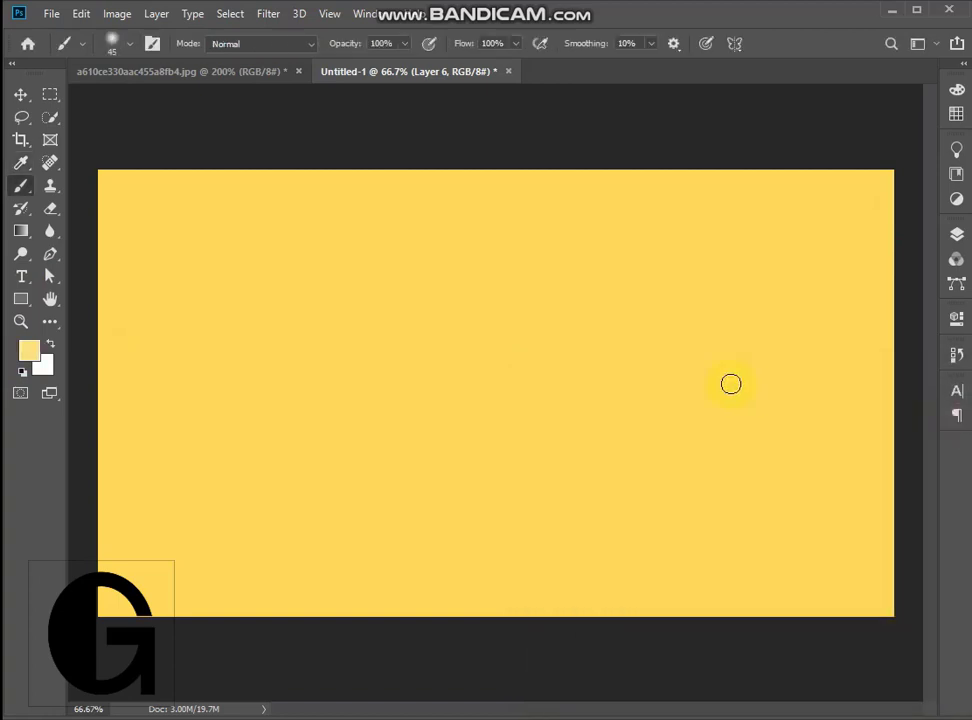
# Enlarge the soft brush to 800 px and paint a broad pale yellow glow over the right half of the canvas.
pyautogui.press(']')
pyautogui.press(']')
pyautogui.press(']')
pyautogui.press(']')
pyautogui.press(']')
pyautogui.press(']')
pyautogui.press(']')
pyautogui.press(']')
pyautogui.press(']')
pyautogui.press(']')
pyautogui.press(']')
pyautogui.press(']')
pyautogui.press(']')
pyautogui.press(']')
pyautogui.press(']')
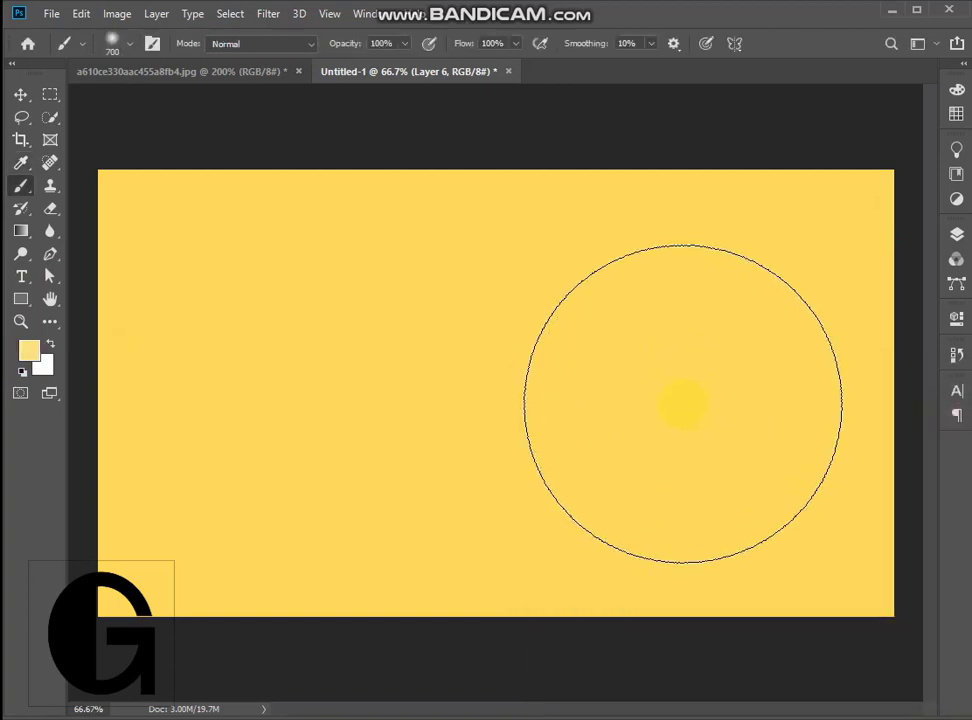
pyautogui.press(']')
pyautogui.click(683, 400)
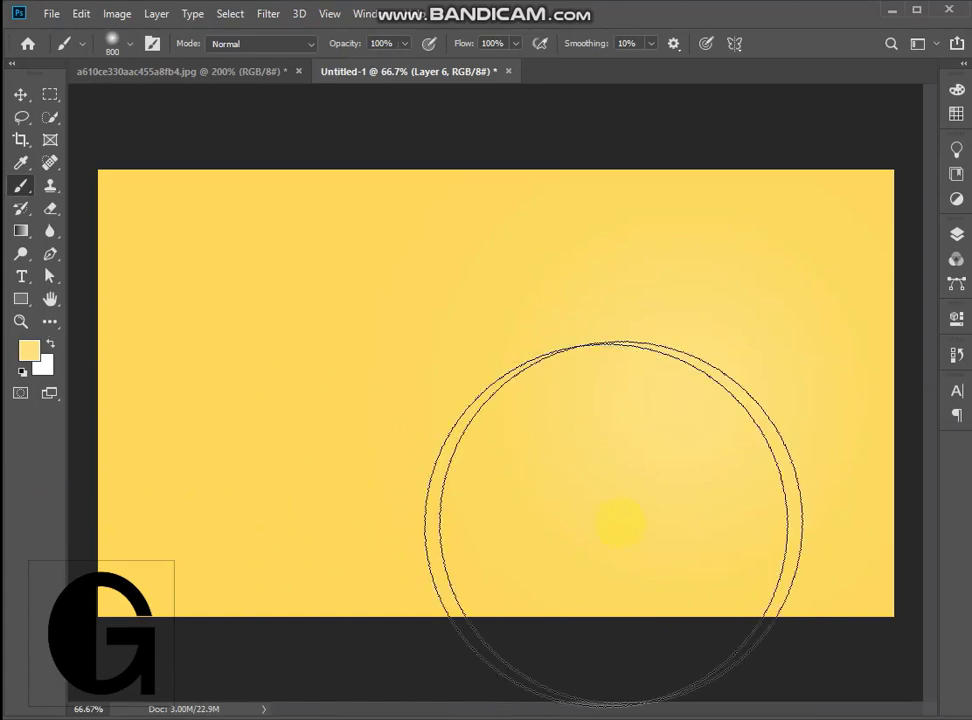
pyautogui.click(672, 403)
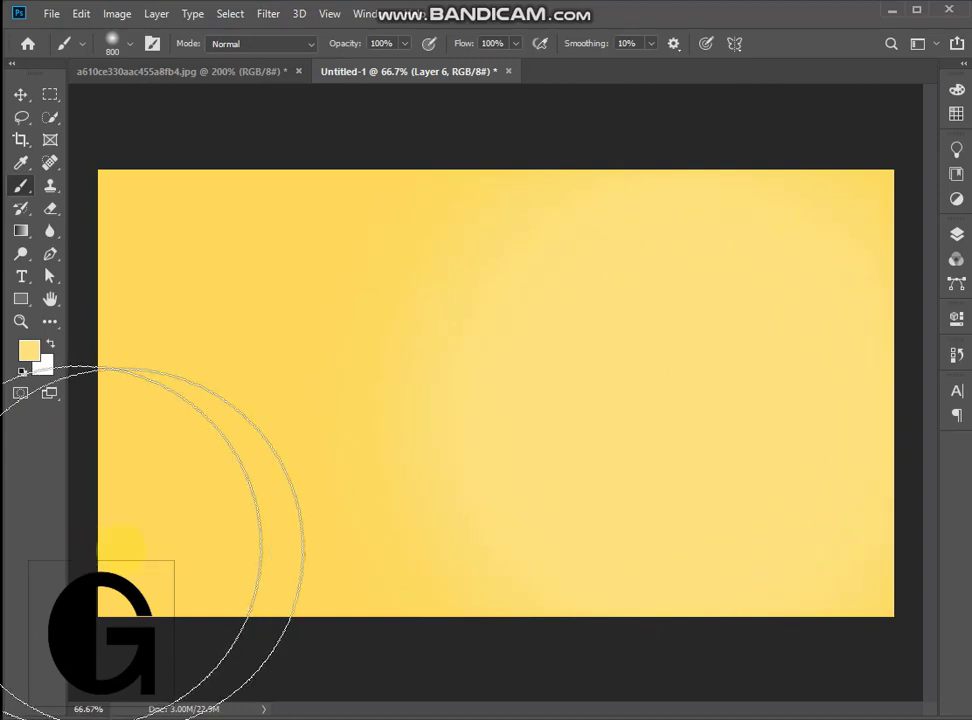
pyautogui.click(662, 402)
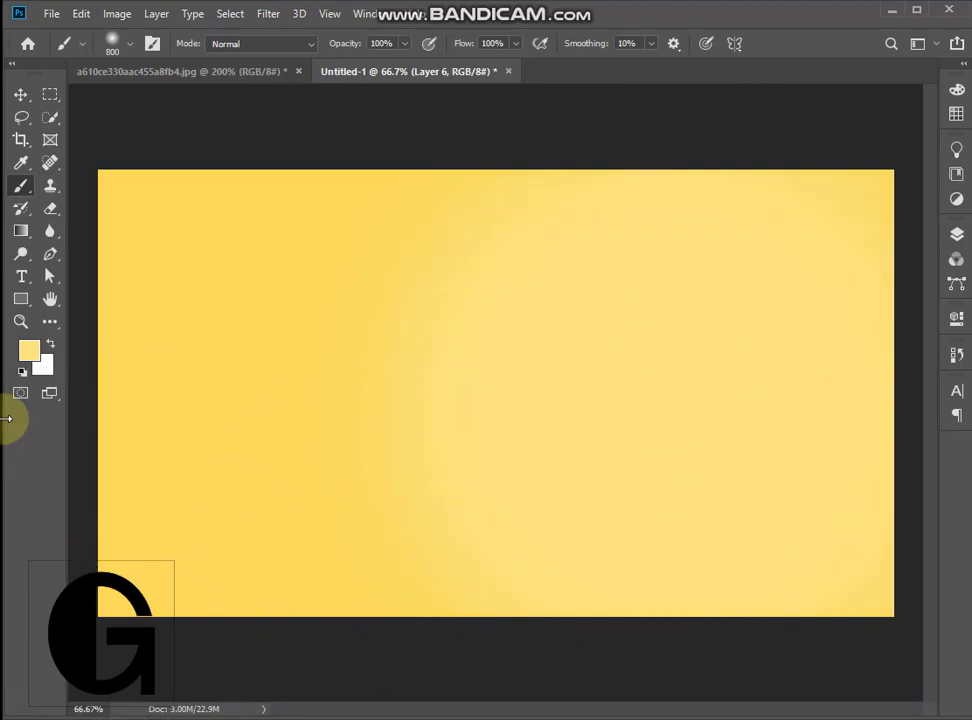
# Switch the foreground color to a deeper golden yellow and dab a soft spot at the centre of the pale glow.
pyautogui.click(33, 354)
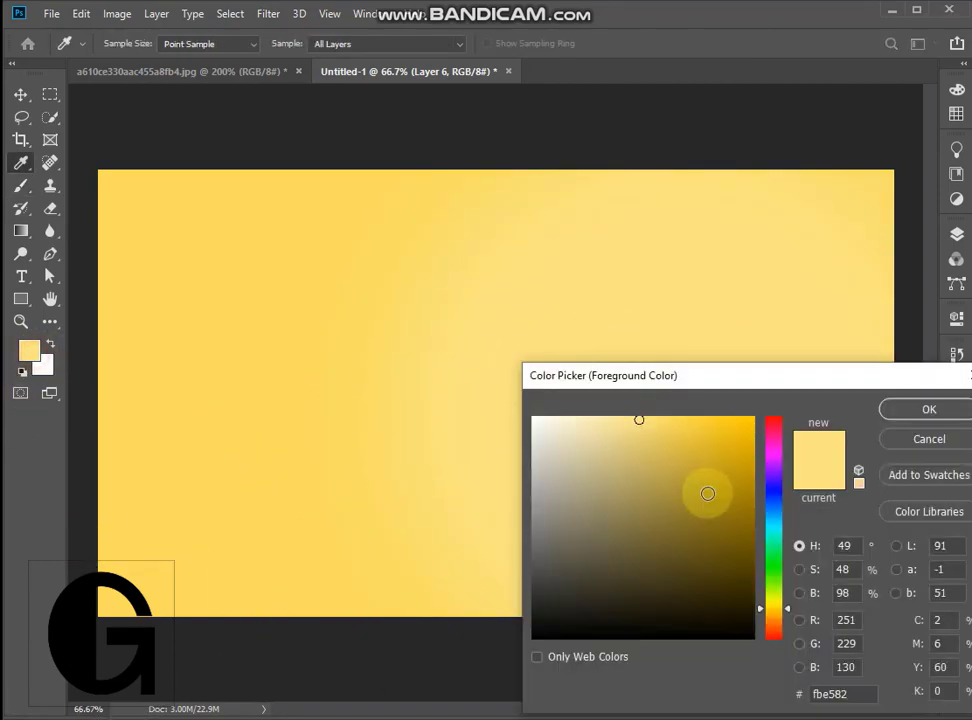
pyautogui.click(686, 443)
pyautogui.moveTo(686, 443); pyautogui.dragTo(705, 425)
pyautogui.click(929, 409)
pyautogui.click(694, 397)
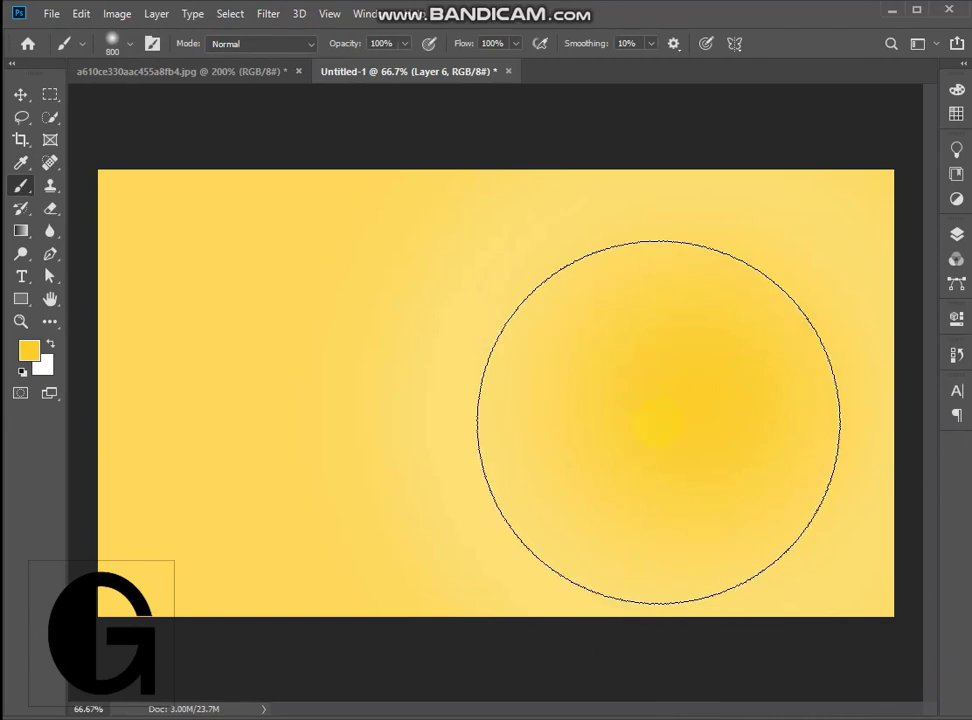
pyautogui.hotkey('ctrl', 'z')
pyautogui.click(678, 412)
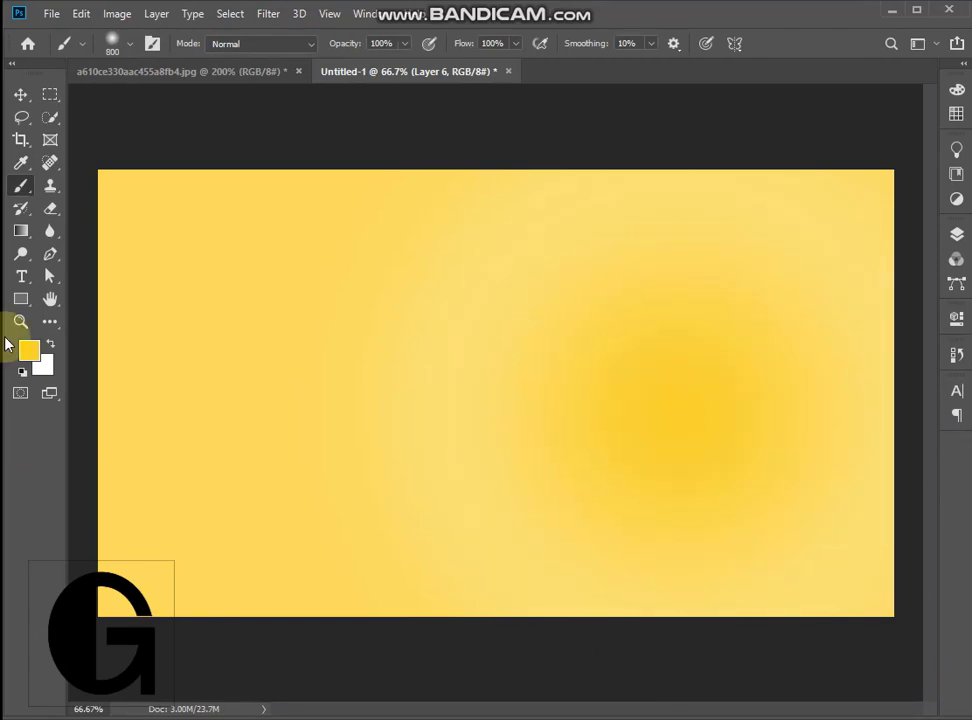
# Make Layers 1 to 5 visible again.
pyautogui.click(21, 95)
pyautogui.click(955, 240)
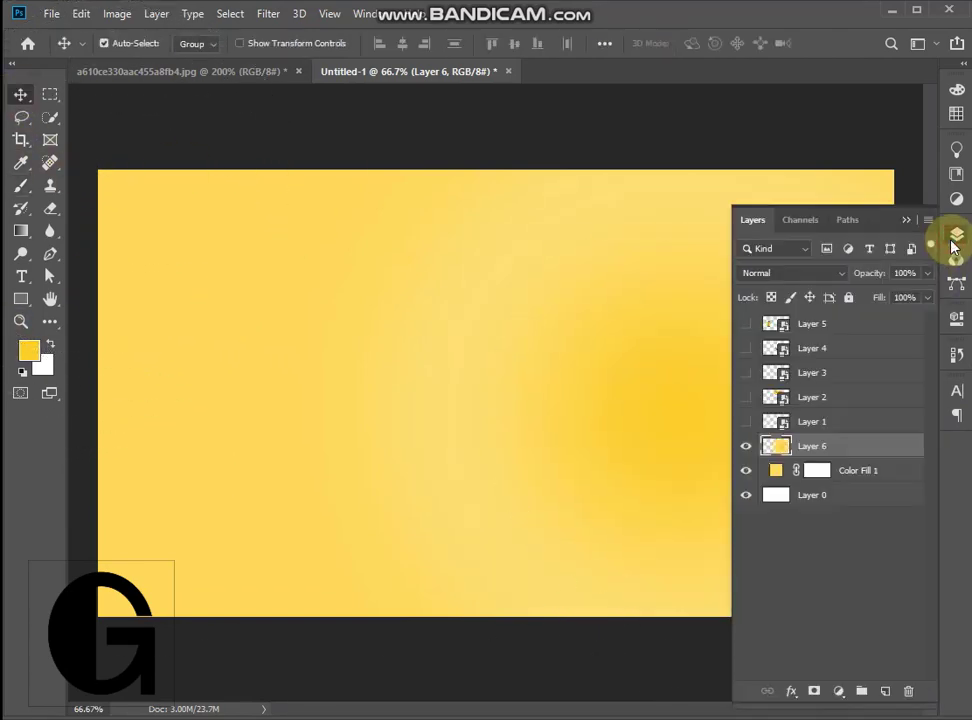
pyautogui.moveTo(743, 423); pyautogui.dragTo(745, 318)
pyautogui.click(906, 221)
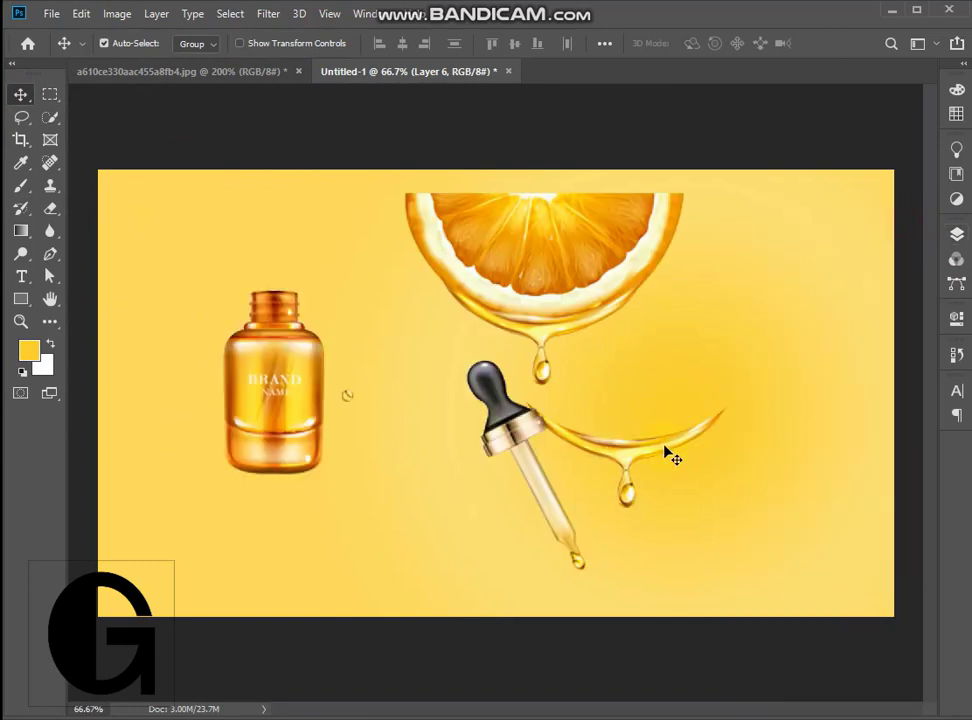
# Move the honey drip and orange slice to the canvas's left half and place the bottle over the golden spot.
pyautogui.moveTo(668, 456); pyautogui.dragTo(363, 491)
pyautogui.moveTo(508, 289); pyautogui.dragTo(335, 286)
pyautogui.moveTo(254, 384); pyautogui.dragTo(722, 455)
pyautogui.click(784, 410)
# Flip the dropper horizontally, place it against the bottle's left side and scale it to about 265%.
pyautogui.click(524, 435)
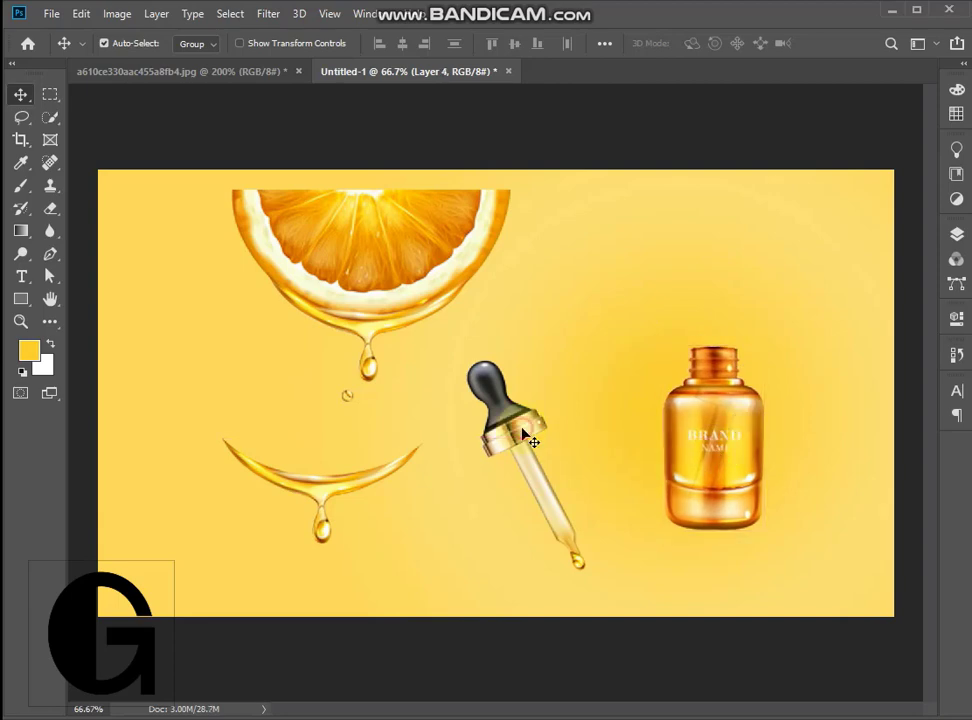
pyautogui.hotkey('ctrl', 't')
pyautogui.rightClick(521, 432)
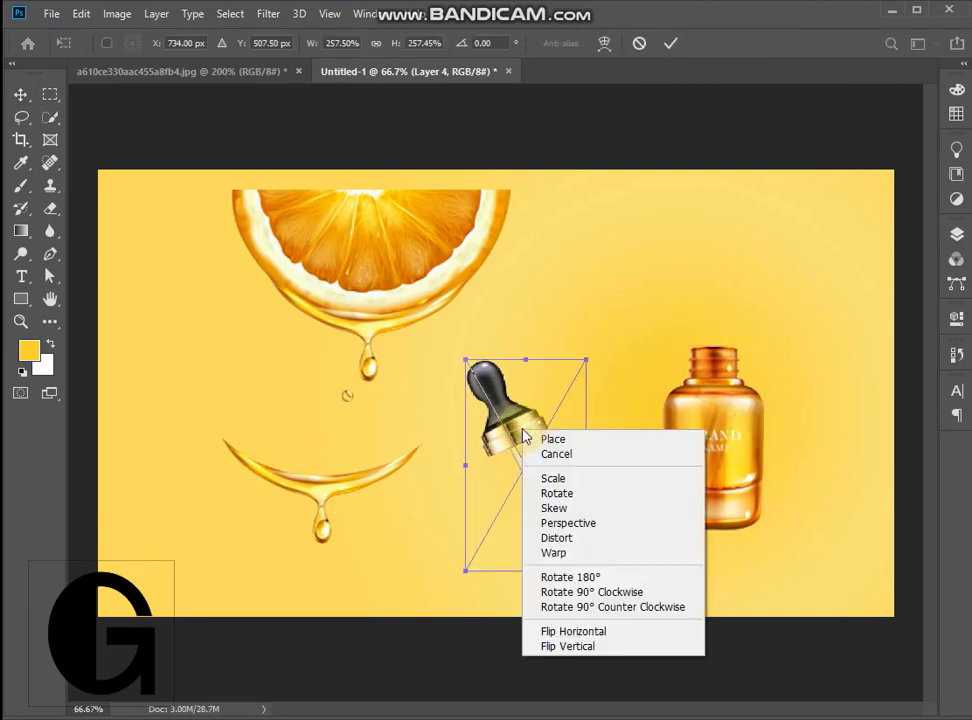
pyautogui.click(622, 630)
pyautogui.moveTo(559, 443); pyautogui.dragTo(655, 397)
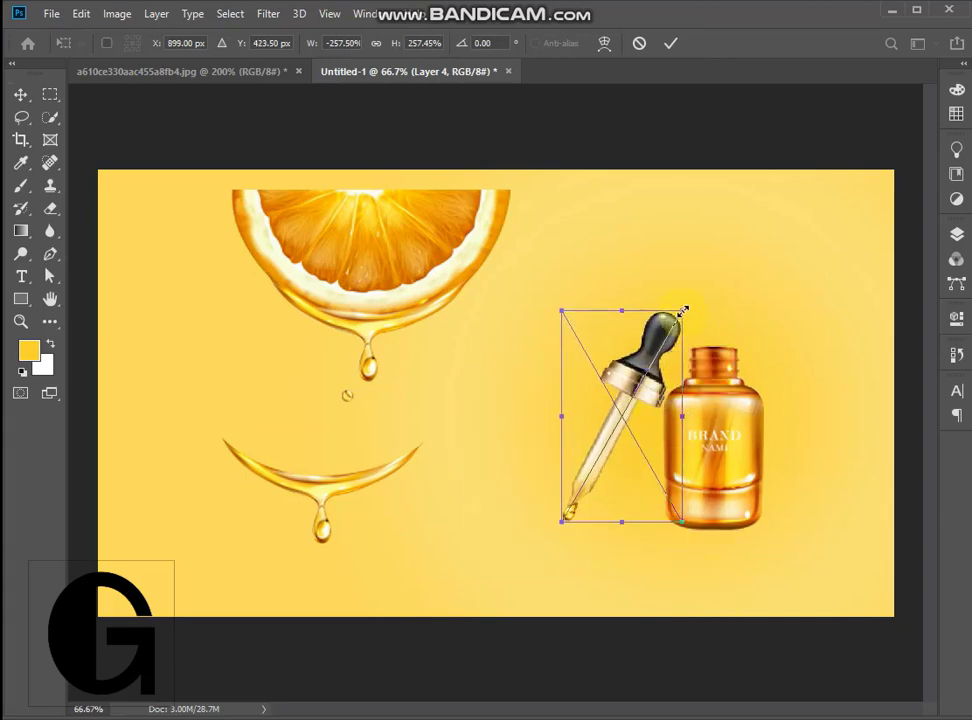
pyautogui.moveTo(683, 311); pyautogui.dragTo(685, 304)
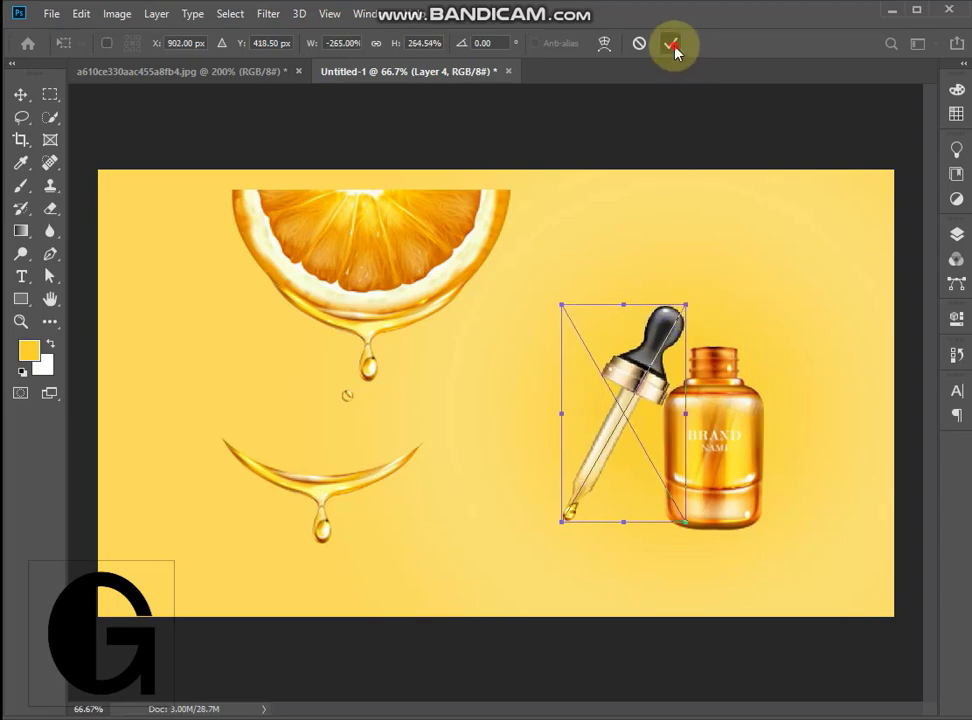
pyautogui.click(671, 44)
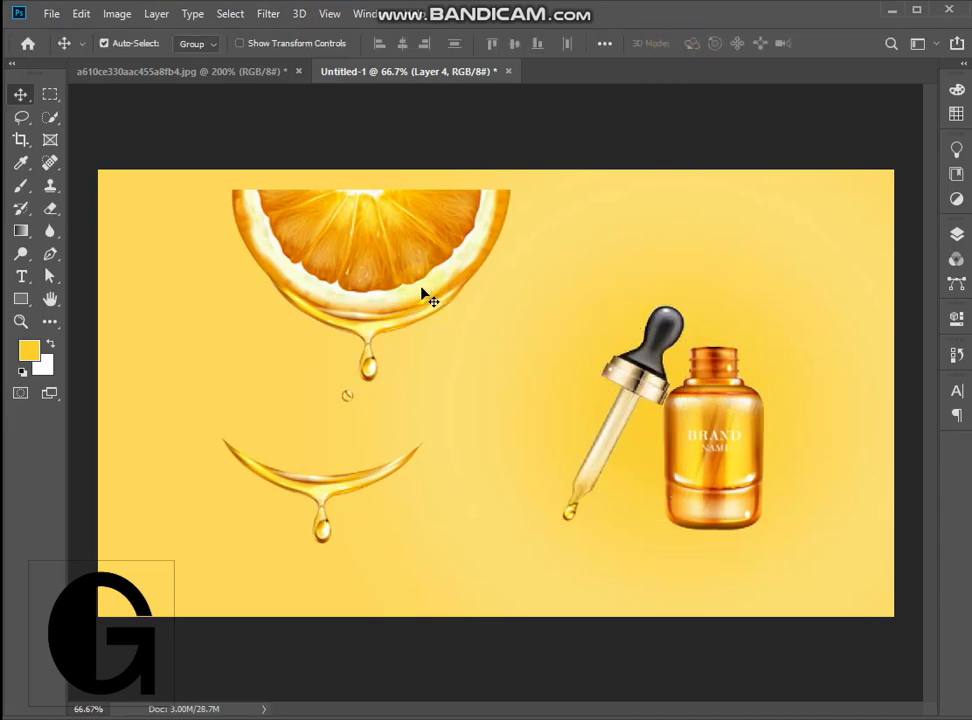
# Scale the orange slice to about 189% at the canvas's upper edge above the bottle and place the small droplet between them.
pyautogui.moveTo(421, 288); pyautogui.dragTo(760, 265)
pyautogui.hotkey('ctrl', 't')
pyautogui.moveTo(853, 171); pyautogui.dragTo(757, 224)
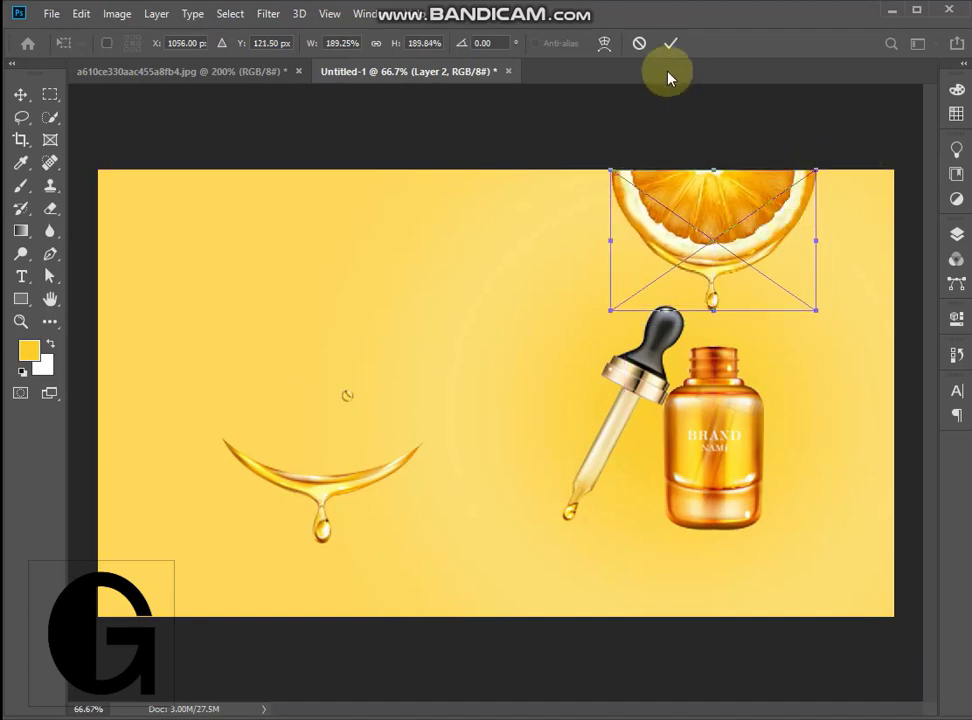
pyautogui.click(670, 44)
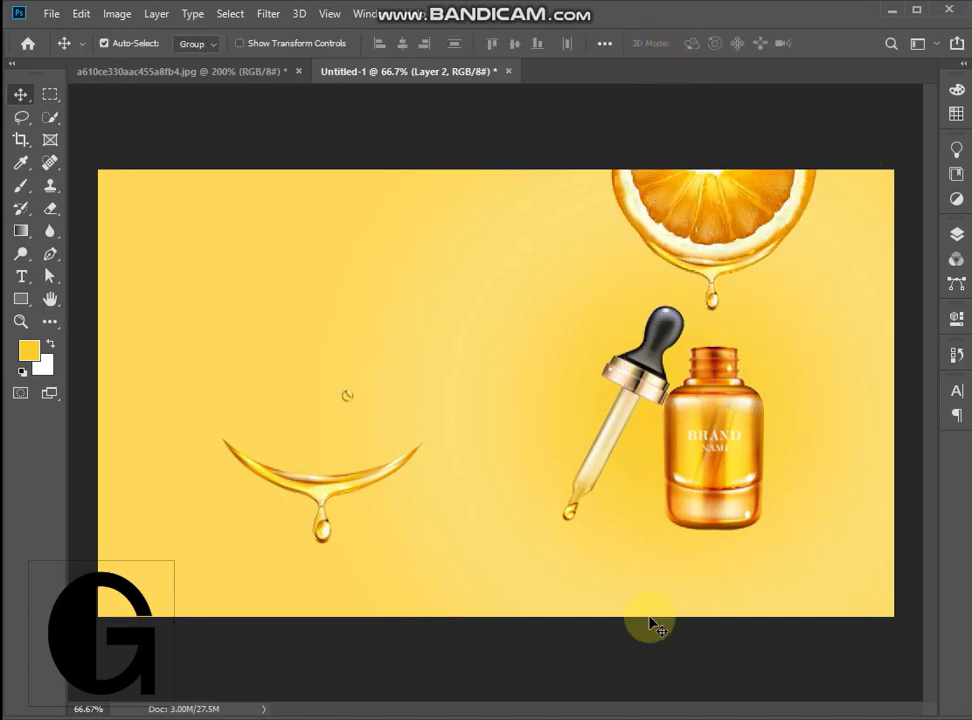
pyautogui.moveTo(365, 412); pyautogui.dragTo(716, 333)
pyautogui.click(740, 620)
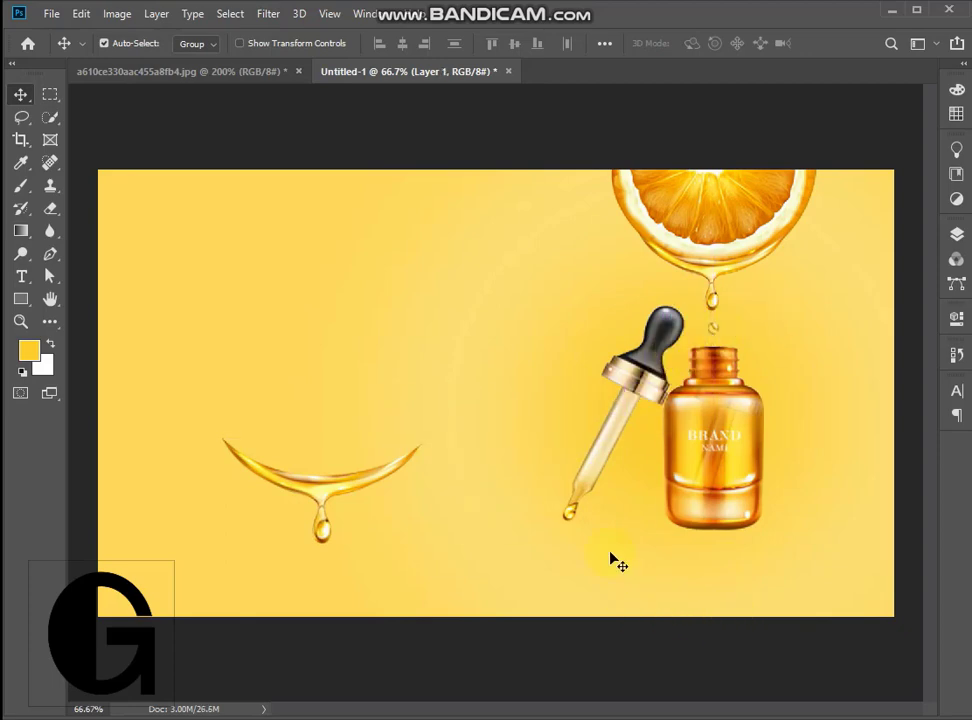
# Move the honey drip to the canvas's upper-left edge and enlarge it so it hangs from the border.
pyautogui.moveTo(363, 480); pyautogui.dragTo(318, 190)
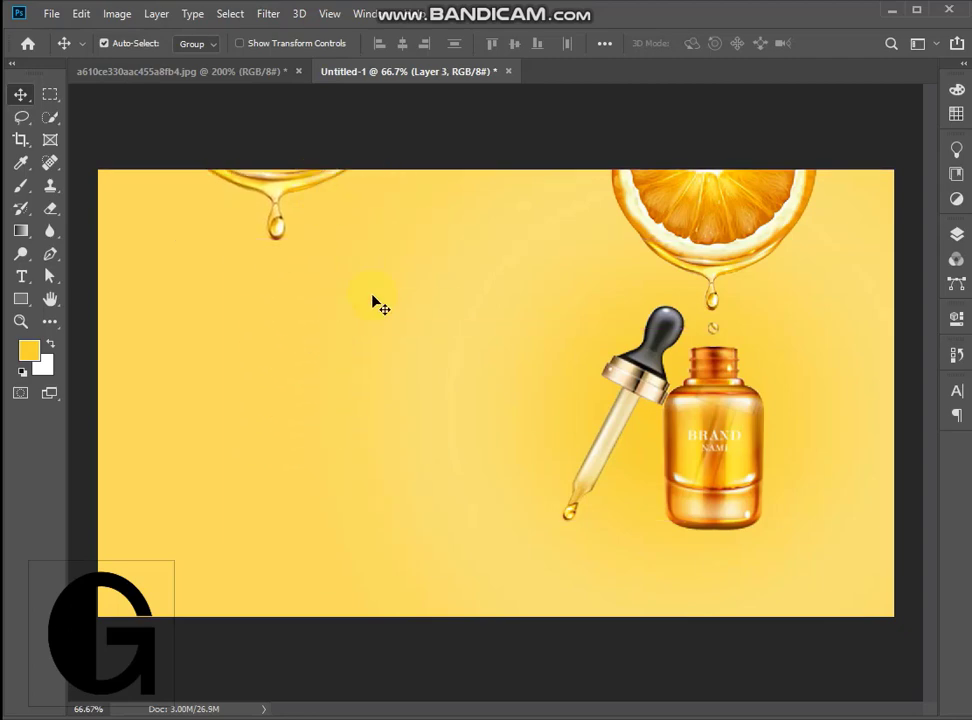
pyautogui.hotkey('ctrl', 't')
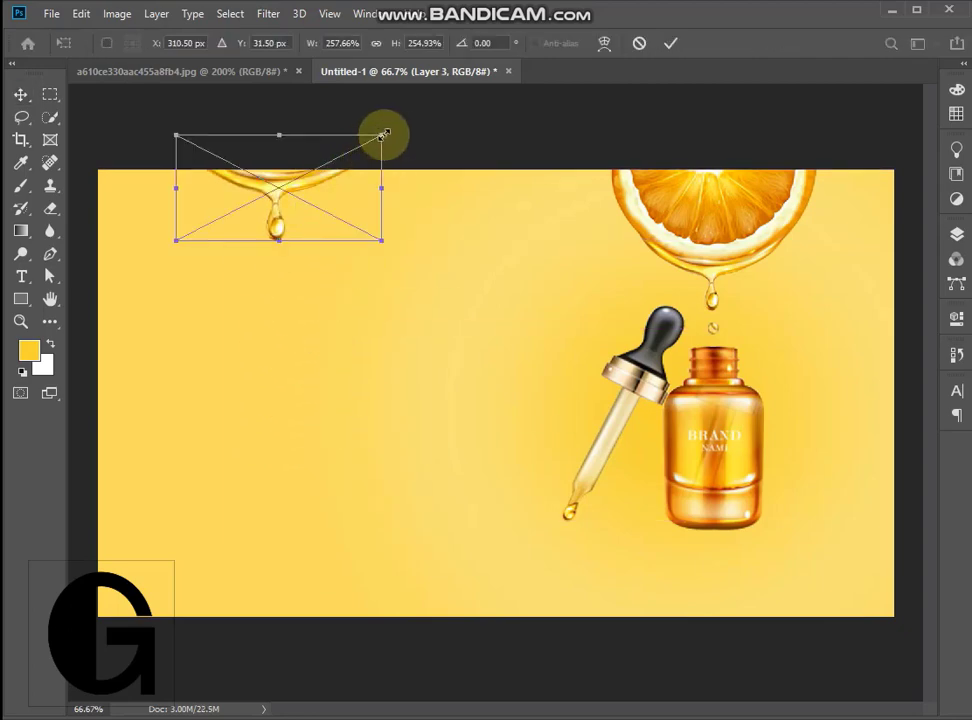
pyautogui.moveTo(382, 134); pyautogui.dragTo(662, 135)
pyautogui.moveTo(358, 256); pyautogui.dragTo(298, 283)
pyautogui.click(671, 43)
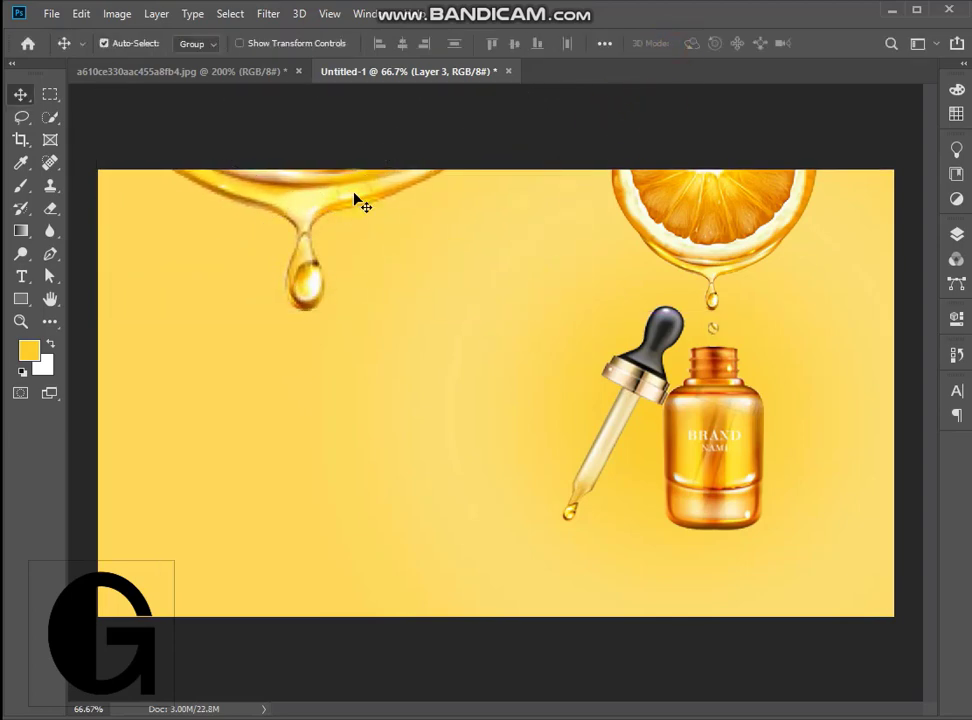
# Apply a Gaussian Blur of about 4.2 pixels to the honey drip and shift it closer to the canvas's left edge.
pyautogui.click(268, 14)
pyautogui.moveTo(437, 222)
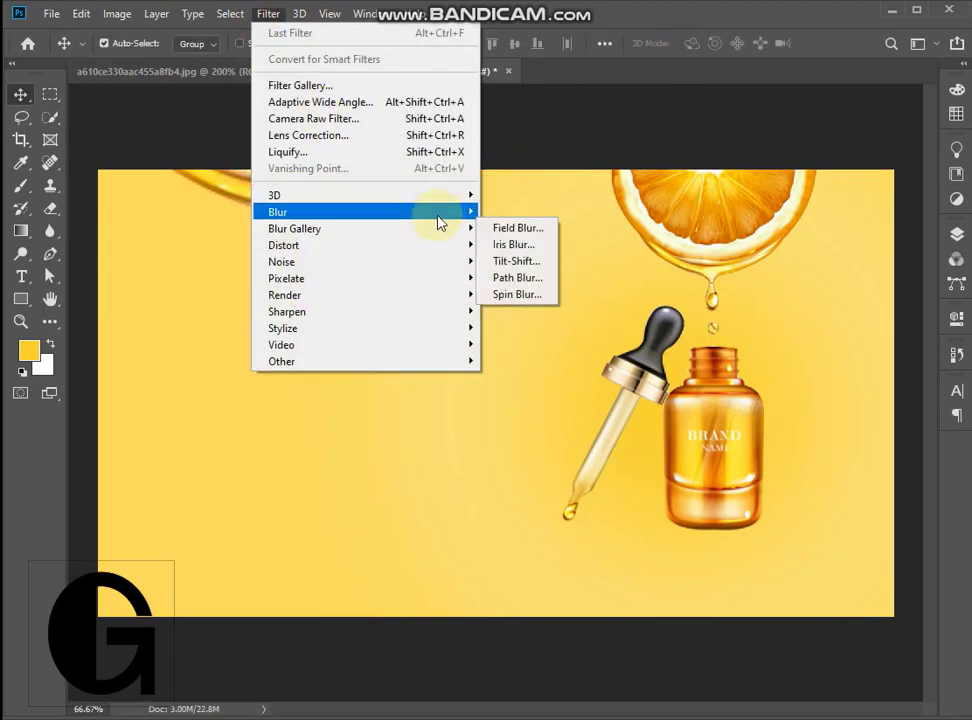
pyautogui.click(545, 280)
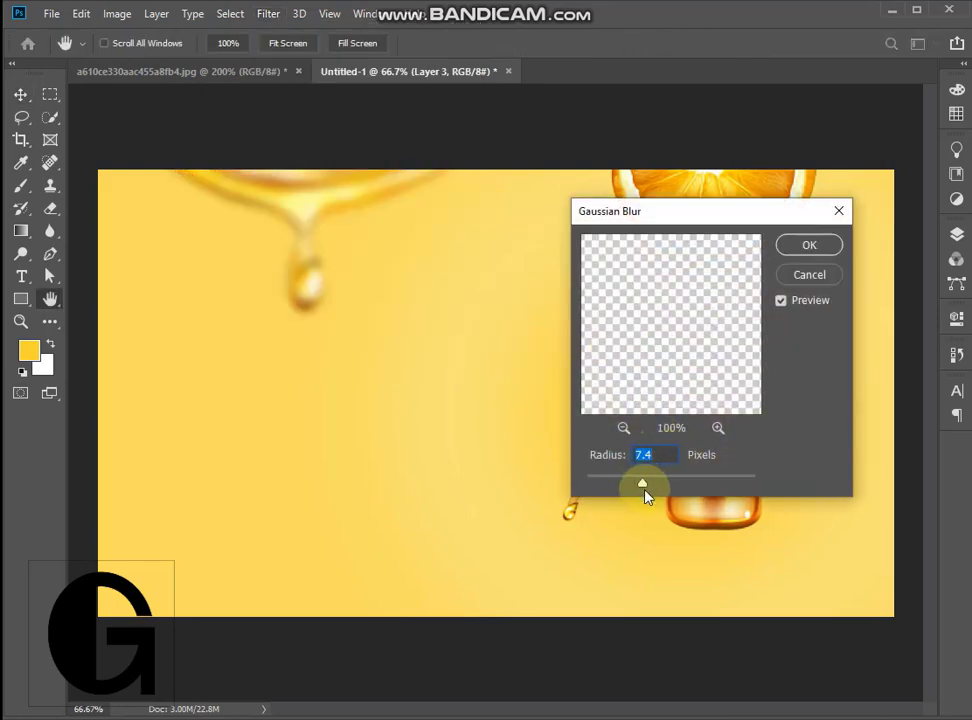
pyautogui.moveTo(636, 490); pyautogui.dragTo(621, 490)
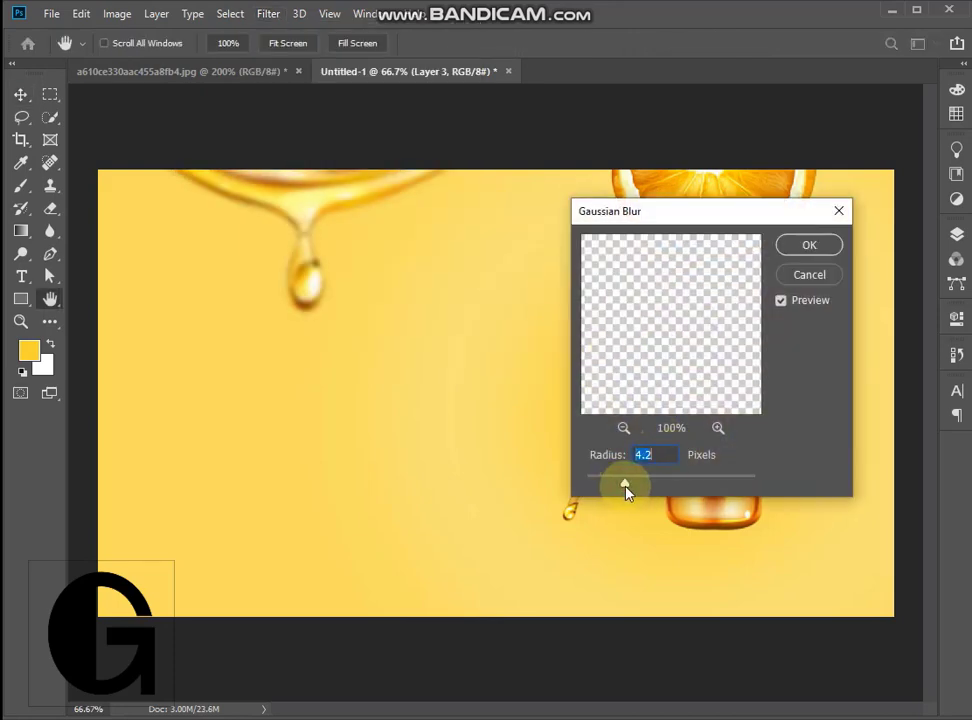
pyautogui.click(808, 247)
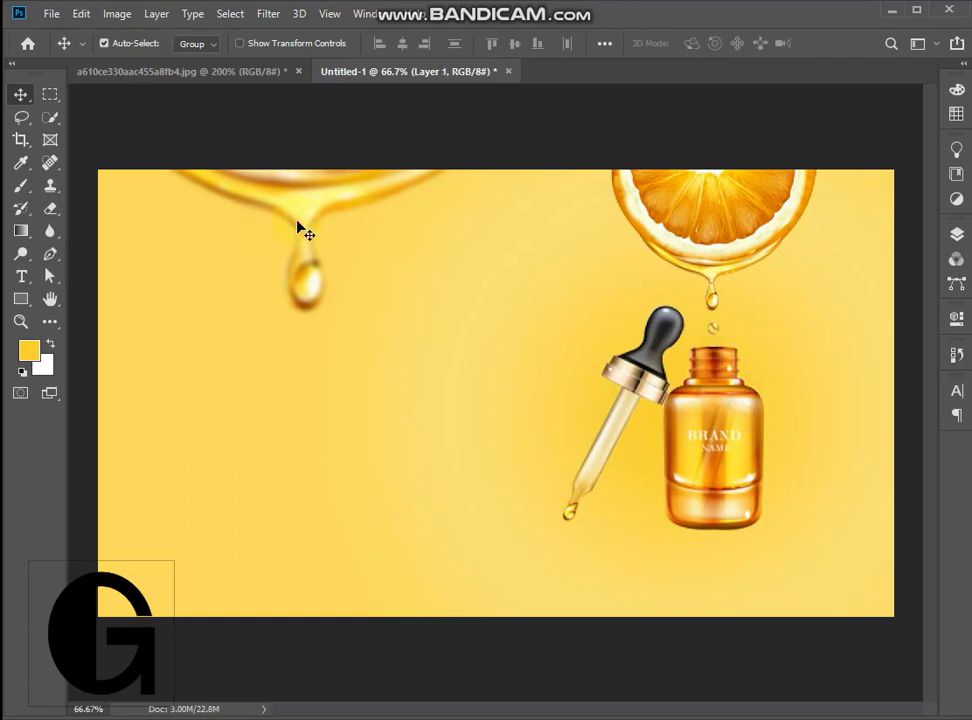
pyautogui.moveTo(304, 228); pyautogui.dragTo(248, 220)
# Paint one dark brown dab with the soft 800-pixel brush on a new layer above the honey drip's layer.
pyautogui.click(337, 449)
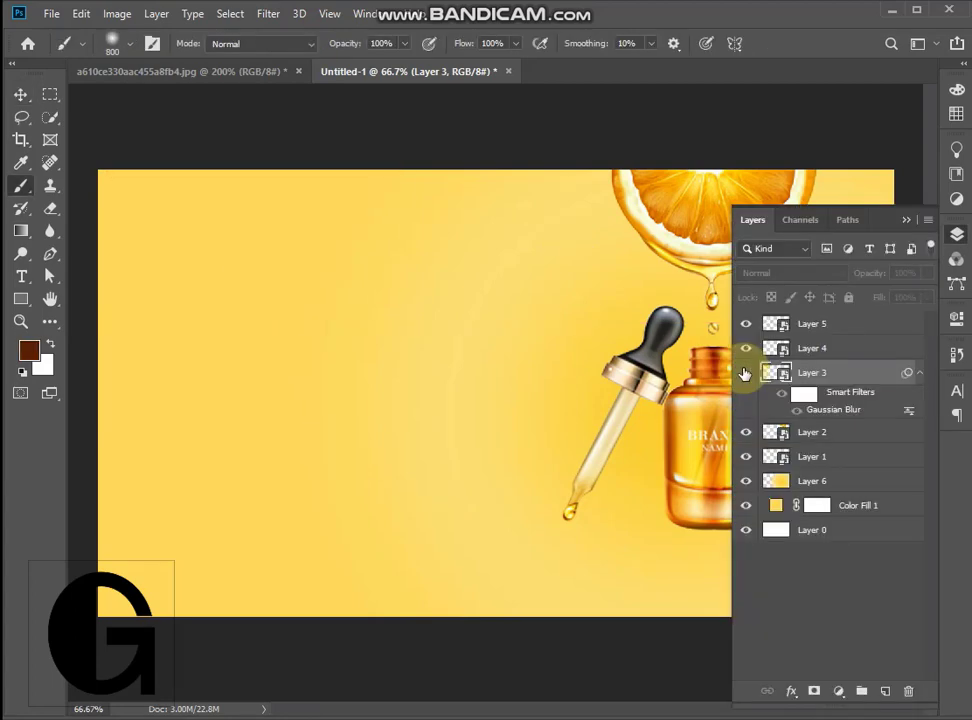
pyautogui.click(746, 373)
pyautogui.click(886, 691)
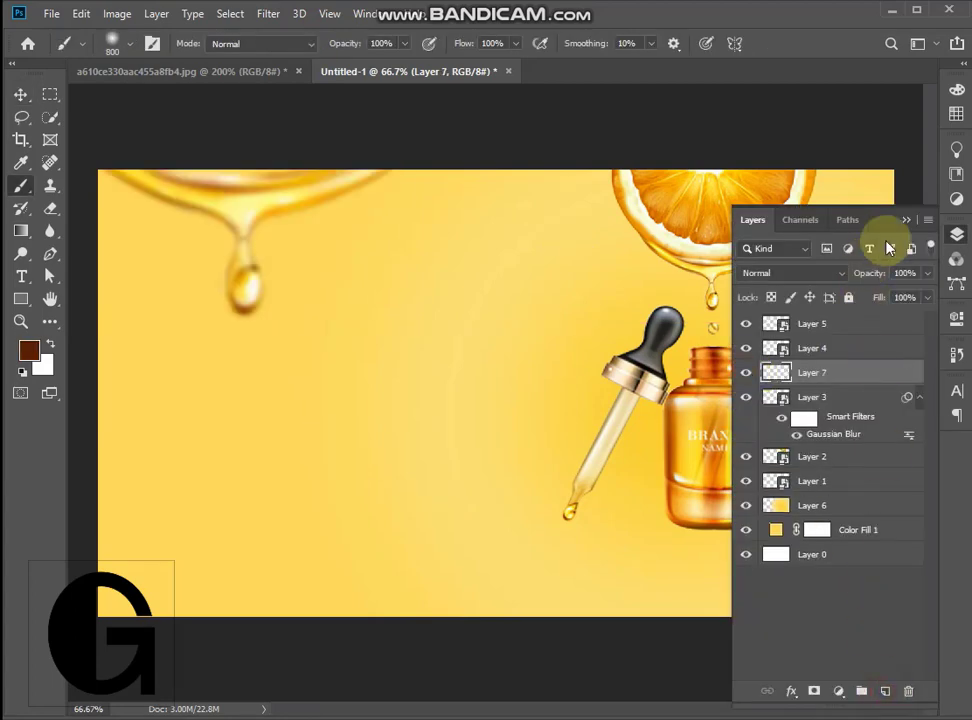
pyautogui.click(440, 392)
# Flatten the brown spot vertically to about 3.91% of its height along the canvas's bottom edge.
pyautogui.press('v')
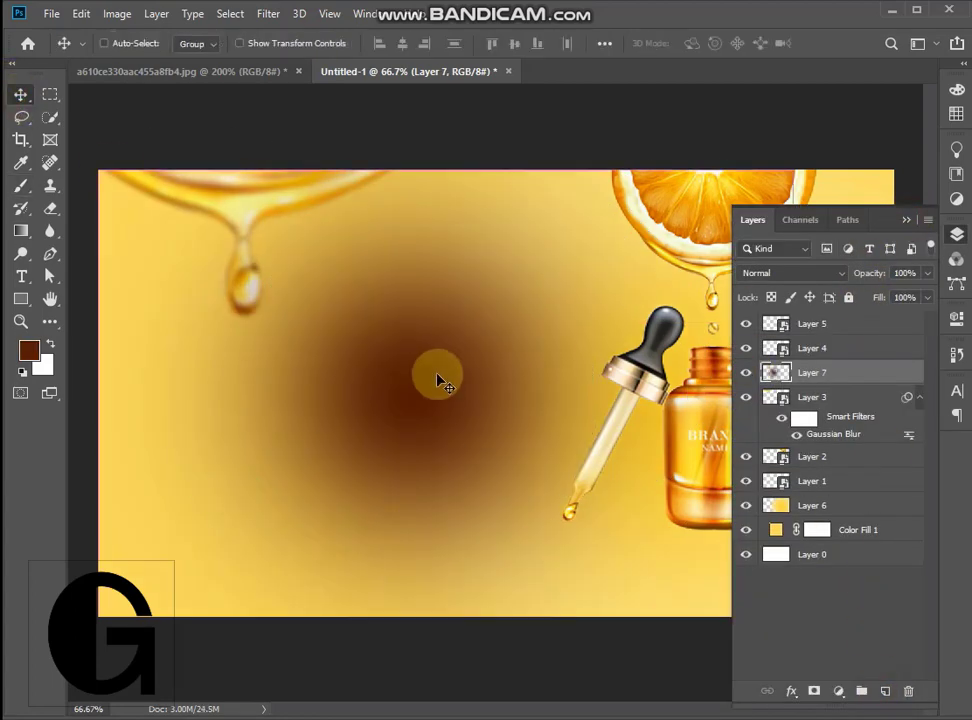
pyautogui.hotkey('ctrl', 't')
pyautogui.rightClick(436, 374)
pyautogui.click(464, 416)
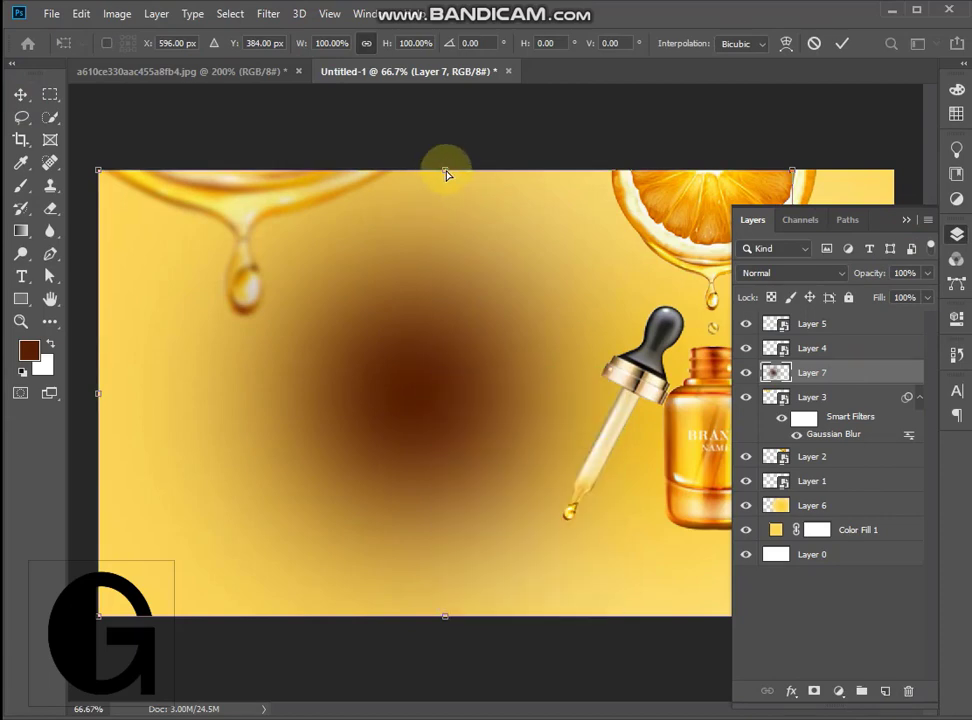
pyautogui.moveTo(446, 175); pyautogui.dragTo(445, 606)
pyautogui.click(954, 234)
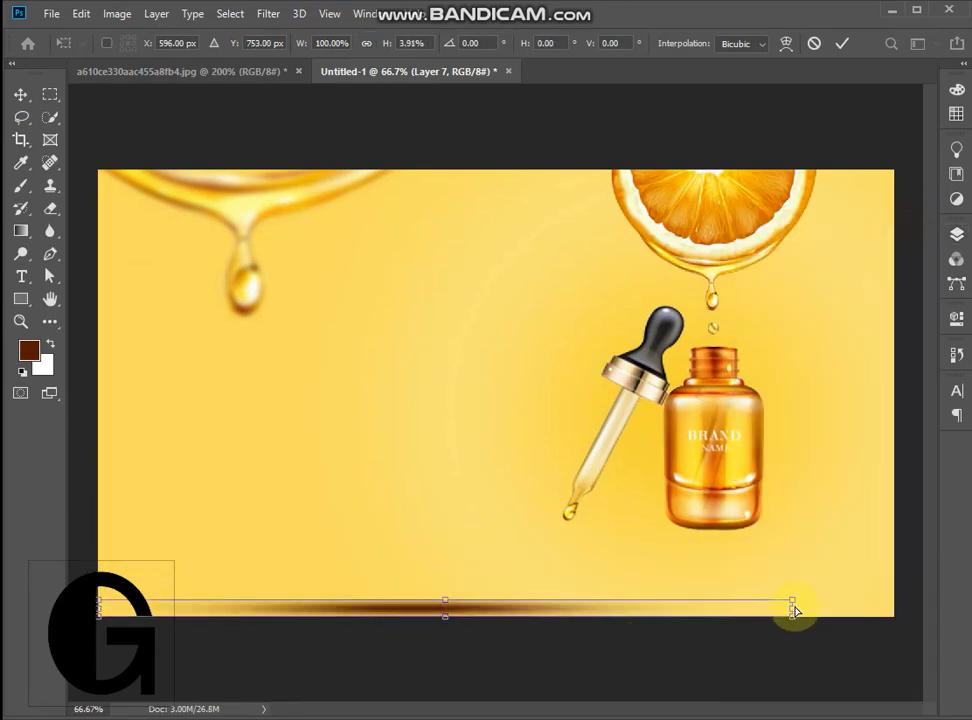
# Narrow the flattened brown spot horizontally and place it beneath the bottle's base as its shadow.
pyautogui.moveTo(790, 609); pyautogui.dragTo(303, 582)
pyautogui.rightClick(548, 580)
pyautogui.click(590, 419)
pyautogui.moveTo(240, 587); pyautogui.dragTo(746, 534)
pyautogui.click(842, 44)
# Duplicate the bottle's shadow layer and move the copy beneath the dropper's tip.
pyautogui.click(956, 234)
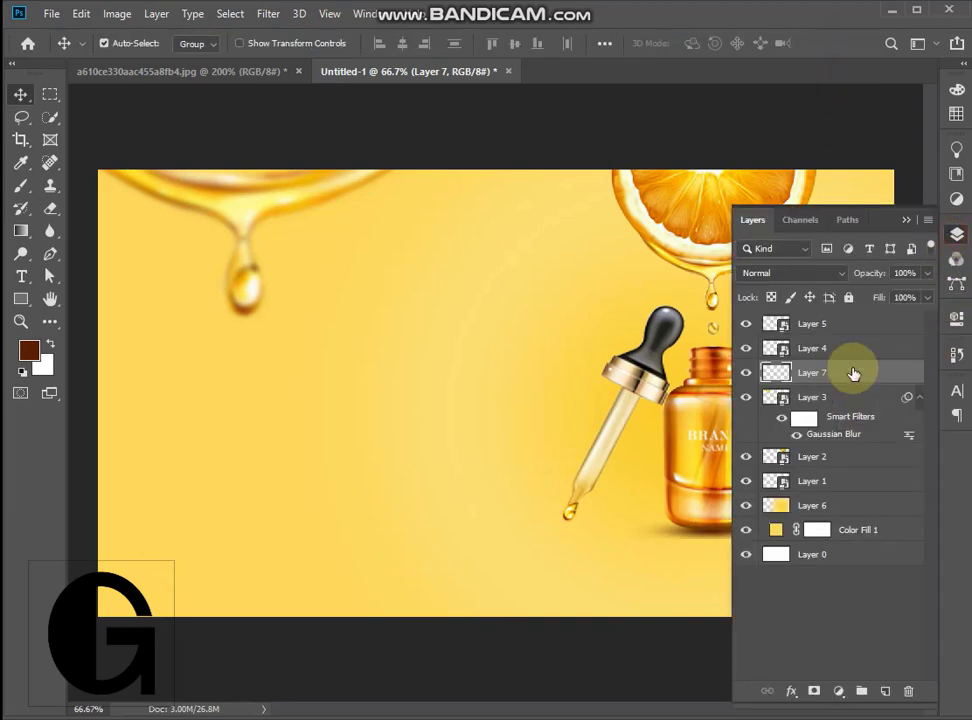
pyautogui.moveTo(853, 373); pyautogui.dragTo(884, 690)
pyautogui.click(906, 219)
pyautogui.moveTo(755, 530); pyautogui.dragTo(590, 533)
# Narrow the copied shadow to a short ellipse just below the dropper's tip.
pyautogui.hotkey('ctrl', 't')
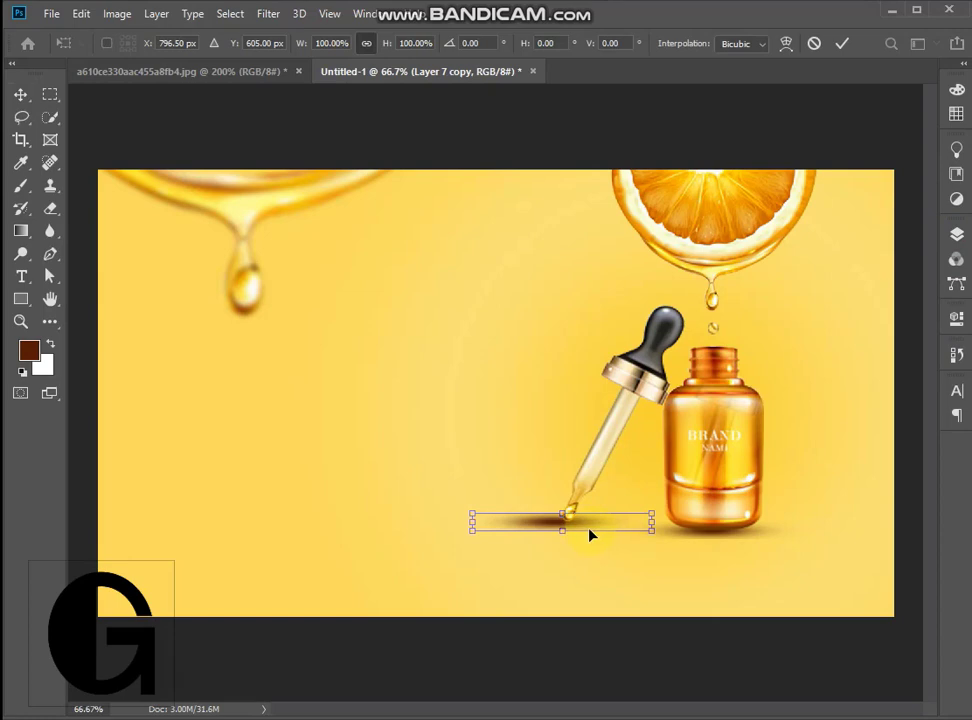
pyautogui.rightClick(590, 528)
pyautogui.click(640, 354)
pyautogui.moveTo(651, 528); pyautogui.dragTo(558, 527)
pyautogui.press('Return')
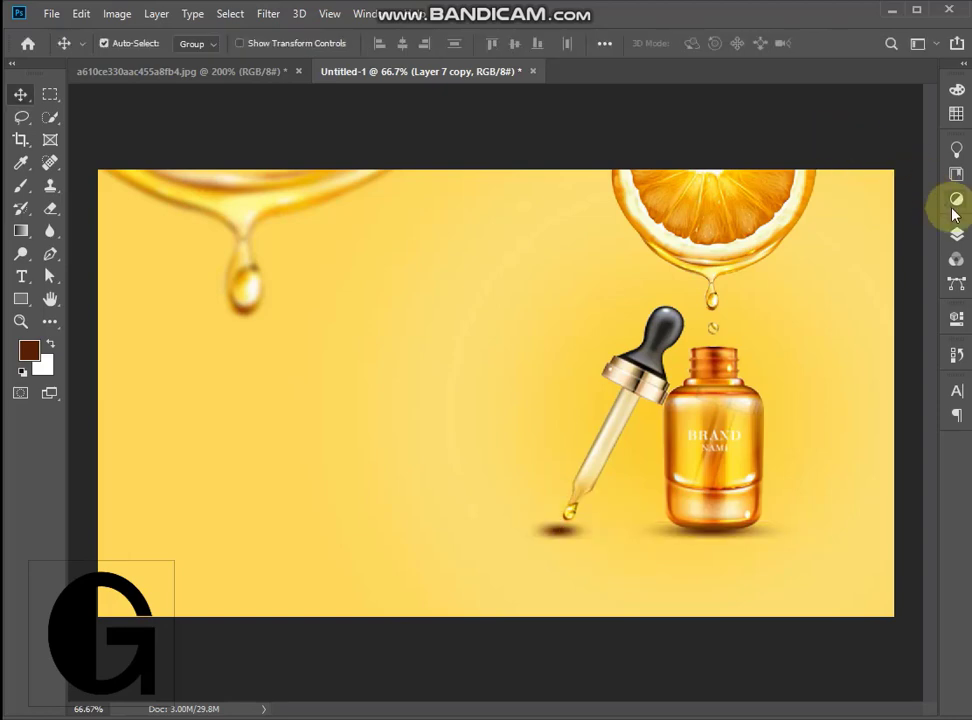
# Lower the dropper shadow's layer opacity to about 16%.
pyautogui.click(956, 233)
pyautogui.click(927, 273)
pyautogui.moveTo(923, 296); pyautogui.dragTo(858, 295)
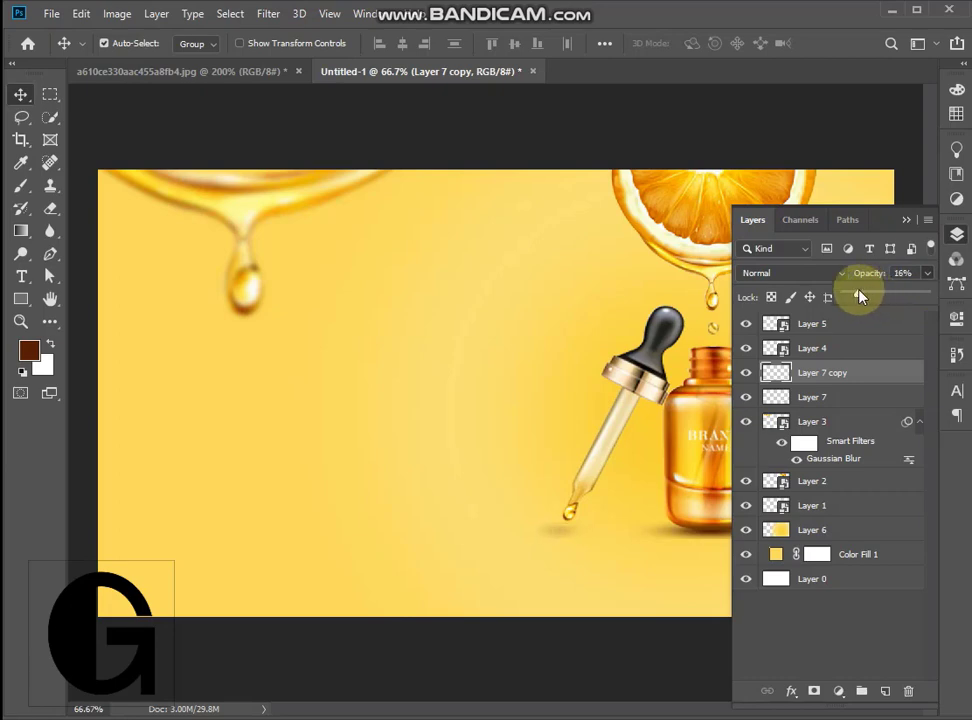
pyautogui.click(906, 219)
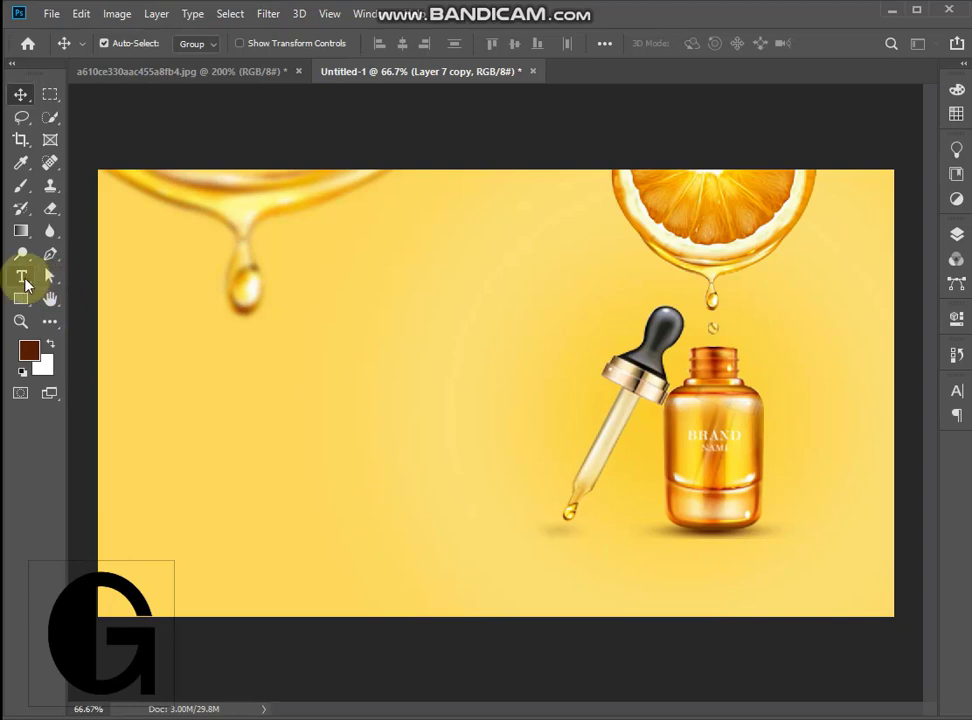
# Add the white text "Oil" in Qilla Slant at 60 pt below the honey drip.
pyautogui.click(21, 276)
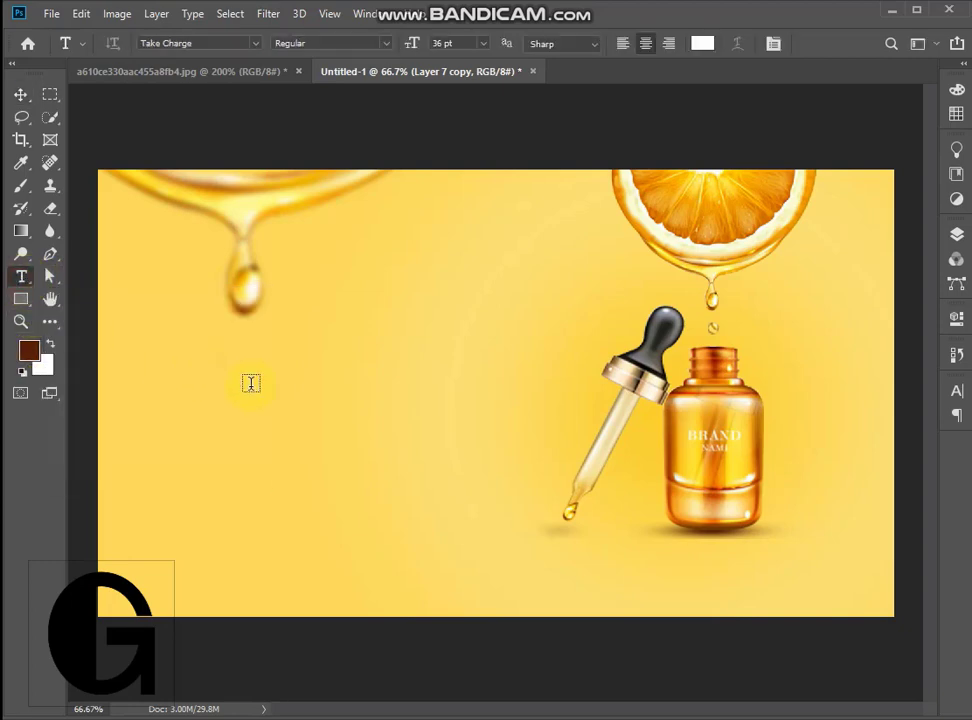
pyautogui.click(250, 381)
pyautogui.click(956, 390)
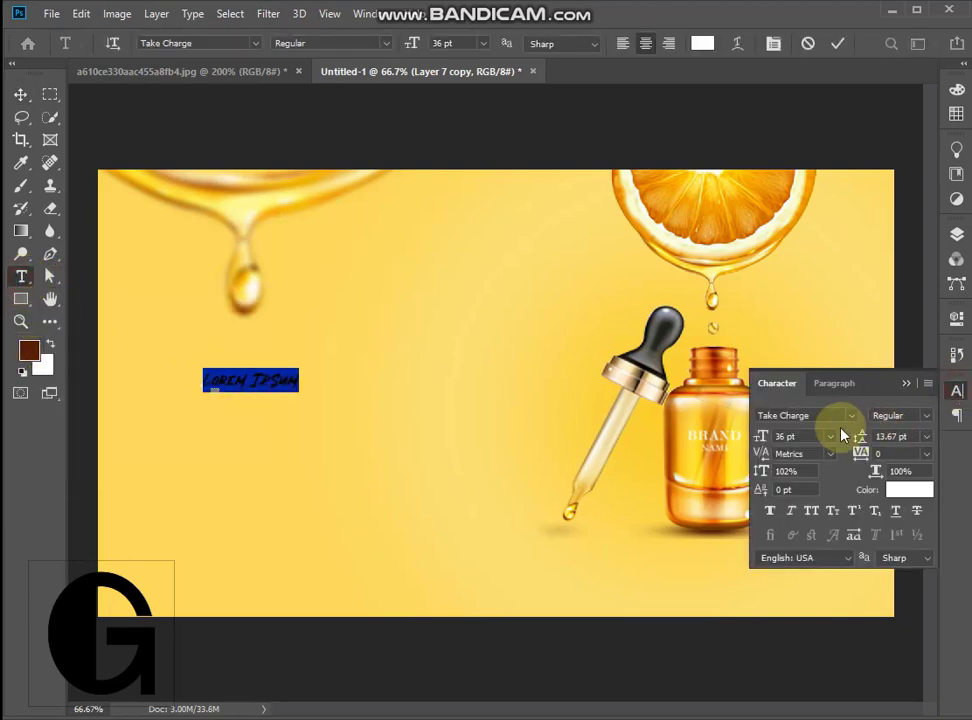
pyautogui.click(830, 436)
pyautogui.click(811, 646)
pyautogui.click(806, 416)
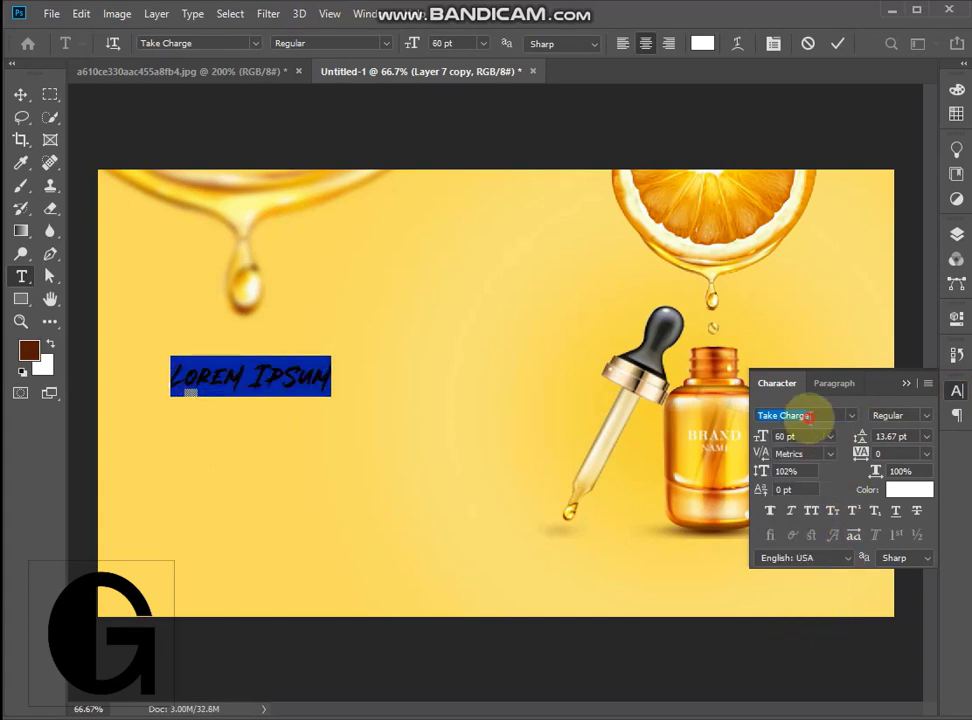
pyautogui.write('q')
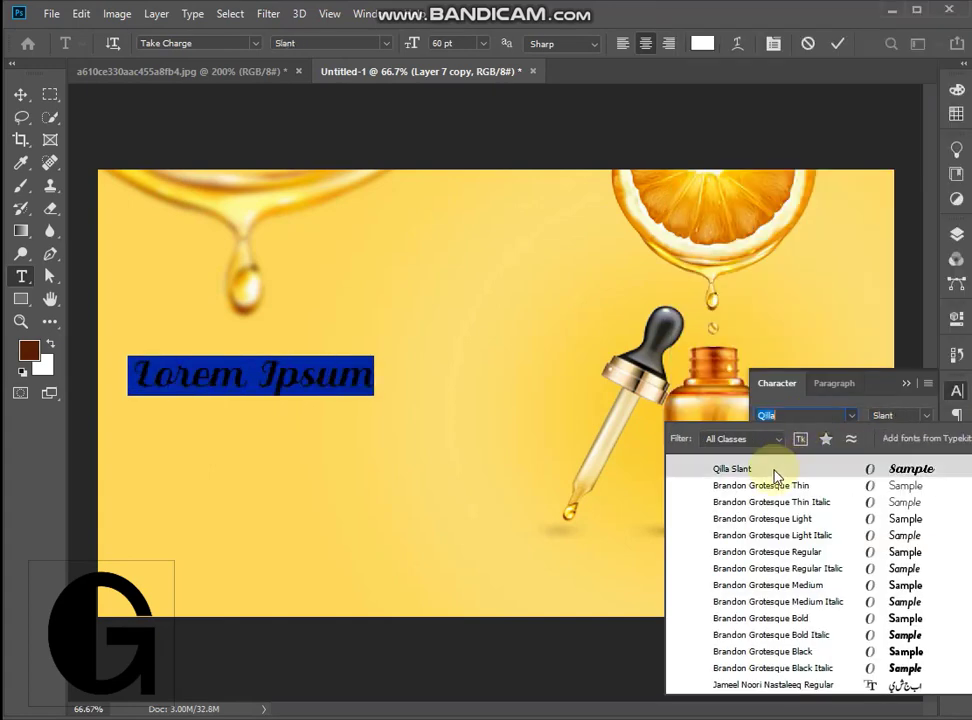
pyautogui.click(774, 470)
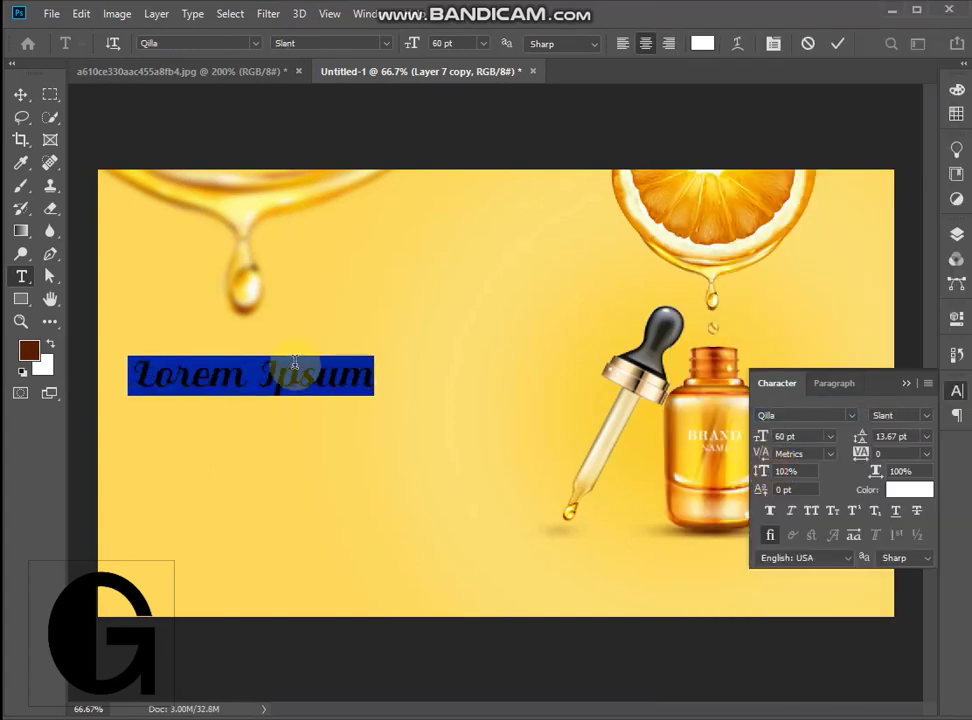
pyautogui.write('a')
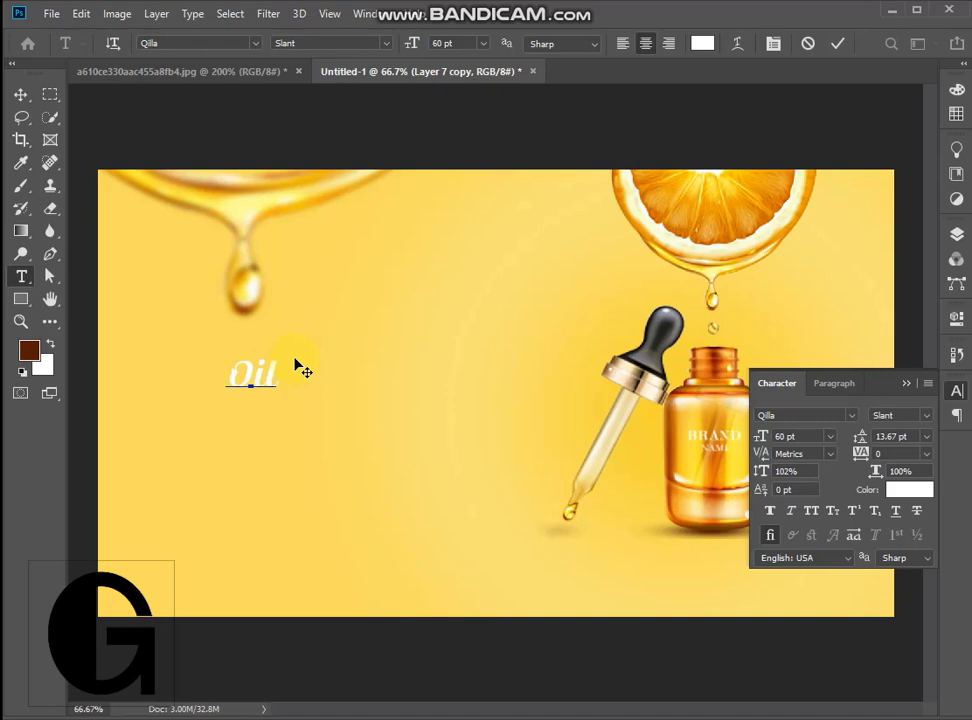
pyautogui.click(838, 44)
# Enlarge the "Oil" text to about 242 pt on the canvas's left half and shift the honey drip right to hang above it.
pyautogui.click(20, 94)
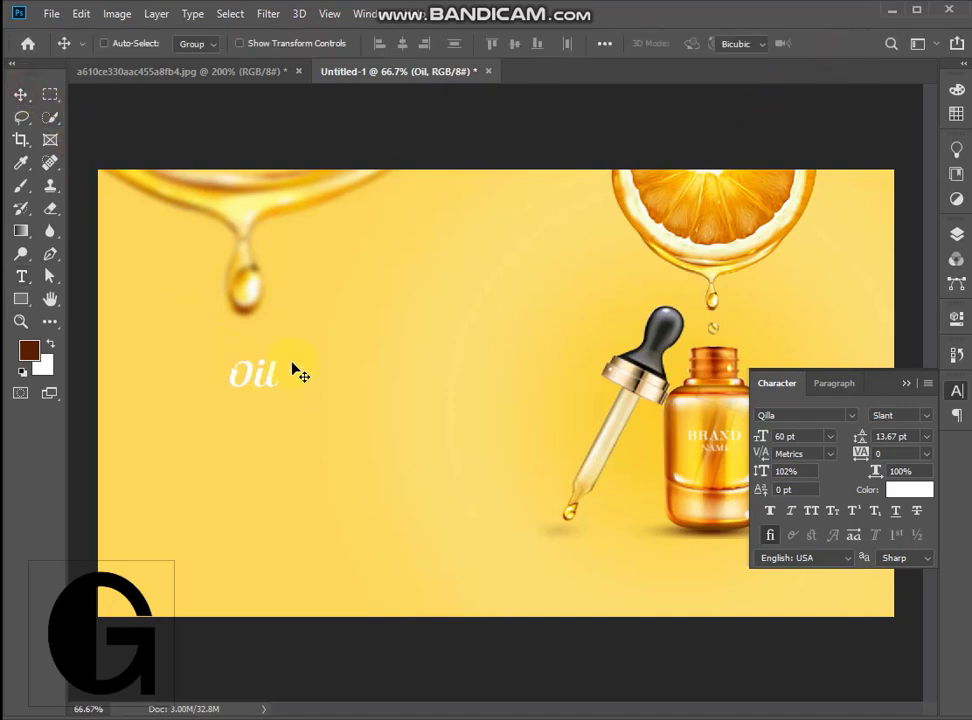
pyautogui.hotkey('ctrl', 't')
pyautogui.moveTo(280, 358); pyautogui.dragTo(443, 232)
pyautogui.moveTo(417, 310); pyautogui.dragTo(374, 397)
pyautogui.click(842, 43)
pyautogui.moveTo(339, 212); pyautogui.dragTo(369, 202)
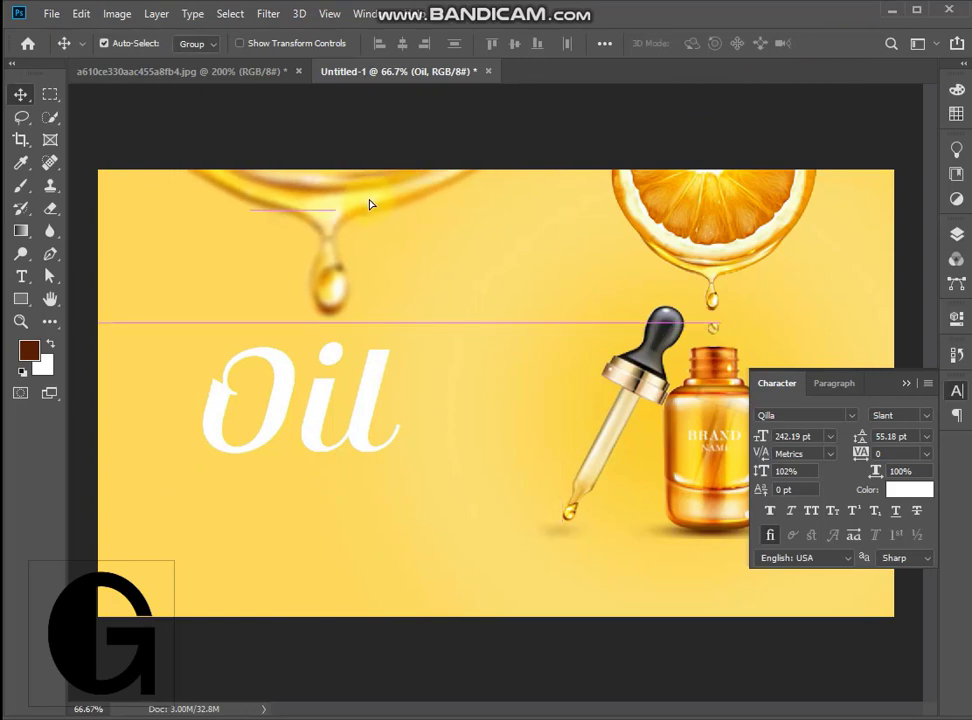
pyautogui.click(250, 358)
# Add the white text "Lemon" in Qilla Slant at 60 pt above the word "Oil".
pyautogui.click(21, 276)
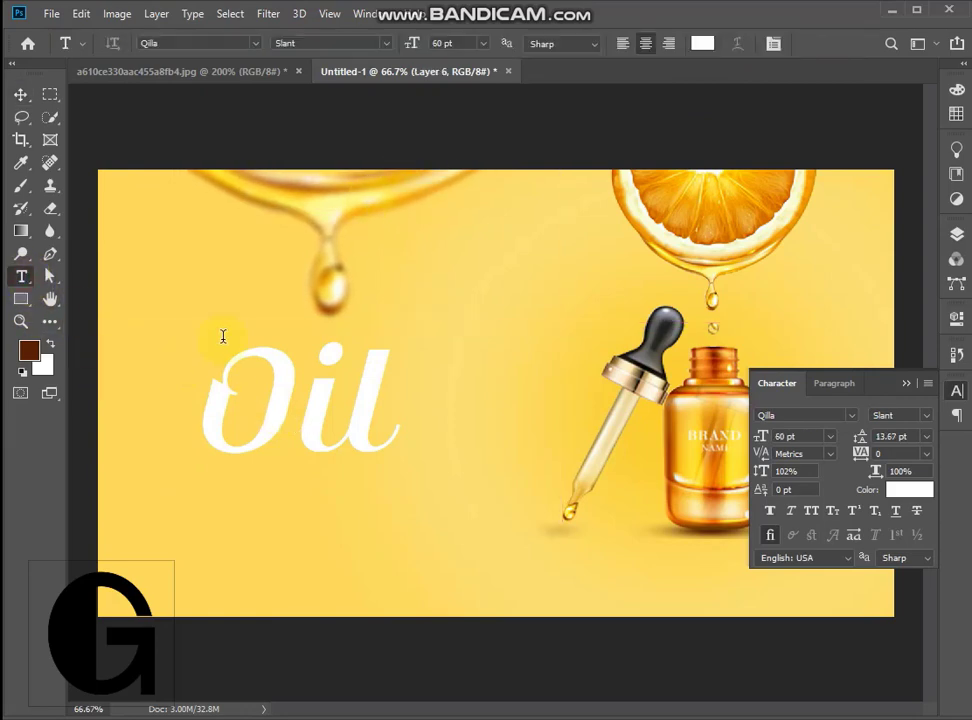
pyautogui.click(231, 320)
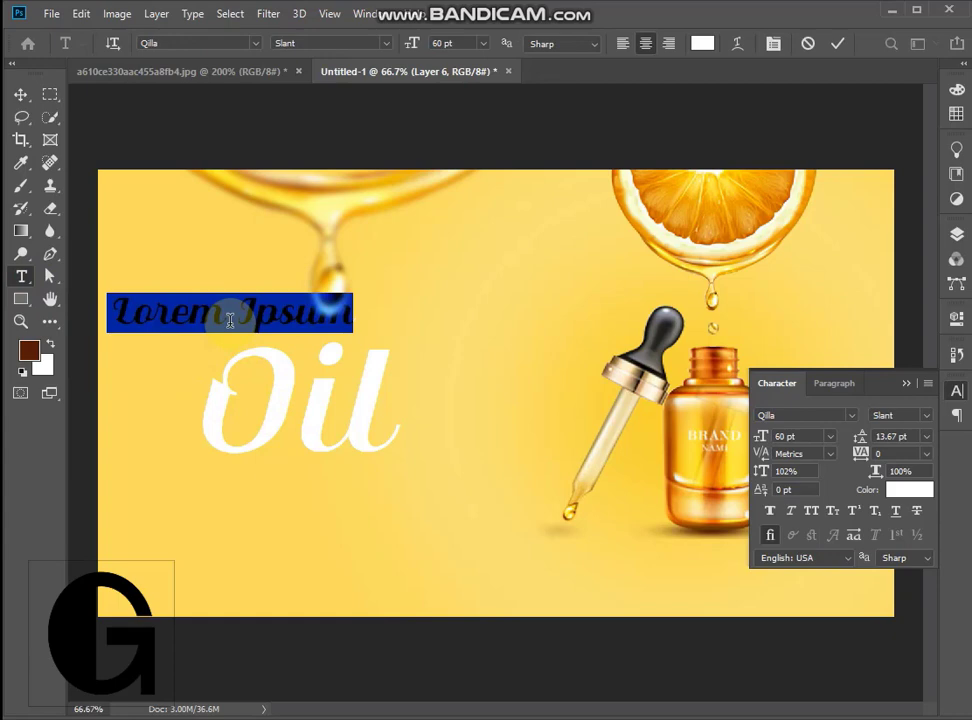
pyautogui.write('Lemon')
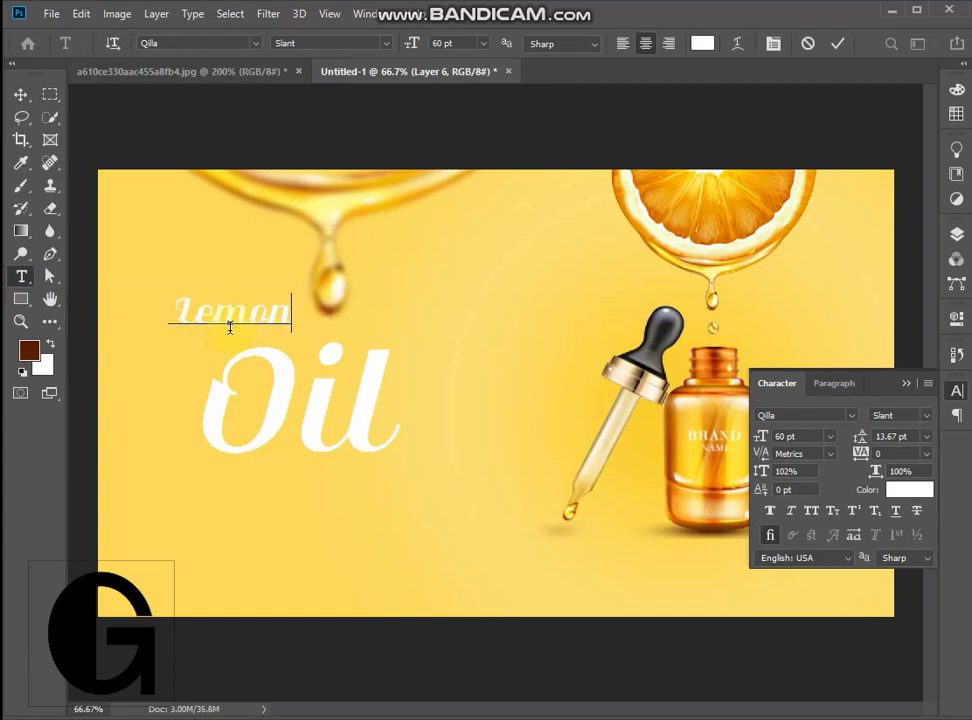
pyautogui.click(837, 43)
# Scale the "Lemon" text down to about 44.86 pt and place it directly above the "O" of "Oil".
pyautogui.click(20, 94)
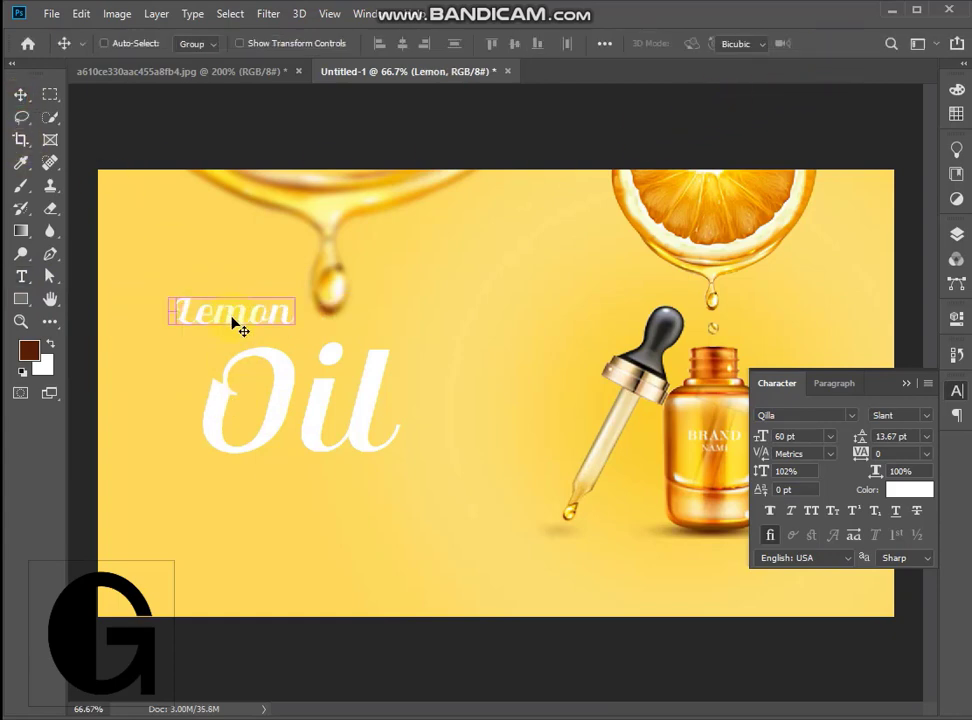
pyautogui.hotkey('ctrl', 't')
pyautogui.moveTo(293, 297); pyautogui.dragTo(263, 329)
pyautogui.moveTo(278, 318); pyautogui.dragTo(256, 339)
pyautogui.click(843, 45)
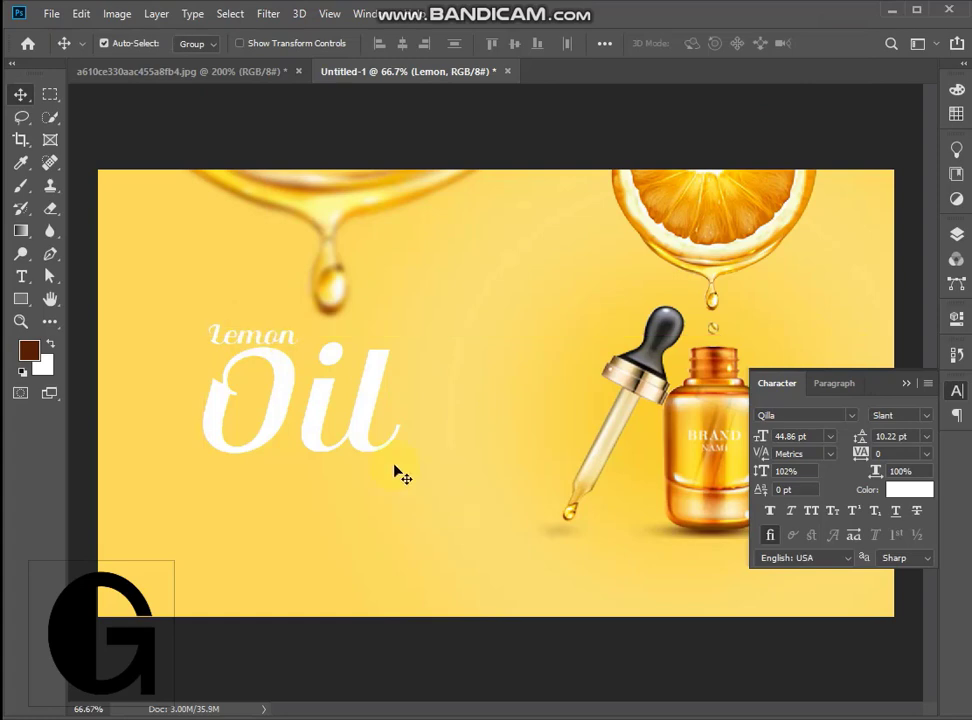
# Recolour the "Lemon" and "Oil" texts to golden yellow #ffc100.
pyautogui.doubleClick(321, 430)
pyautogui.click(702, 43)
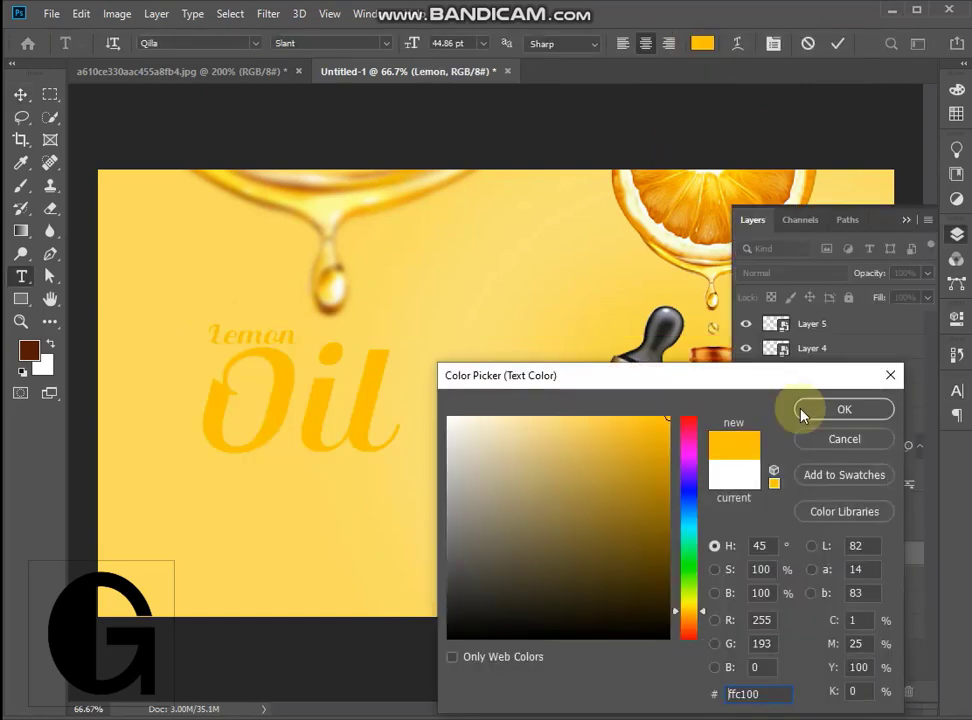
pyautogui.click(806, 407)
pyautogui.click(838, 44)
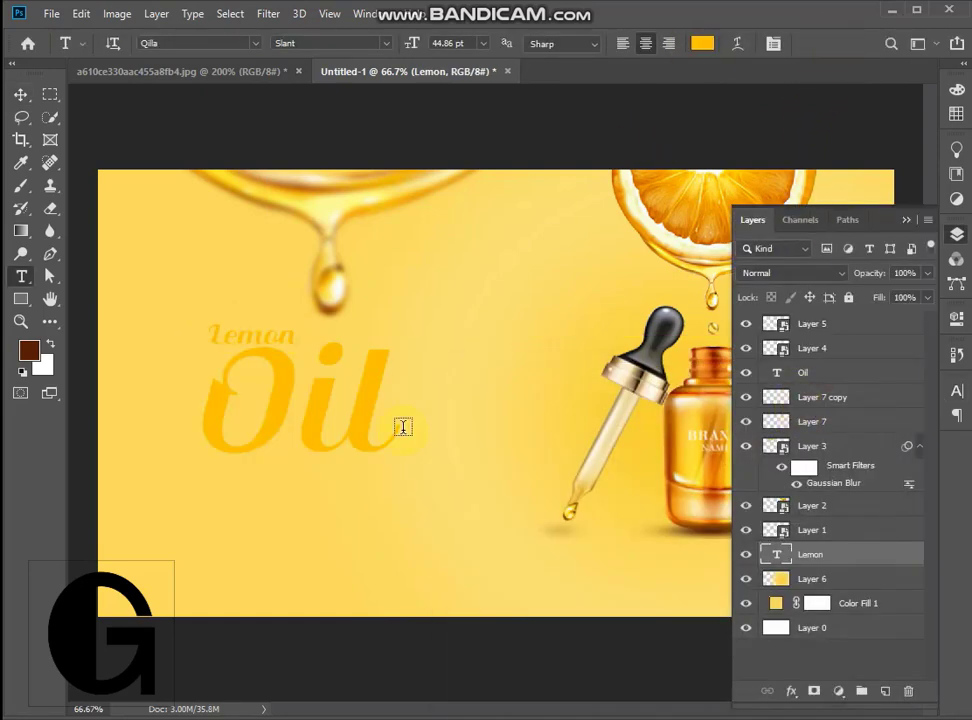
pyautogui.click(20, 95)
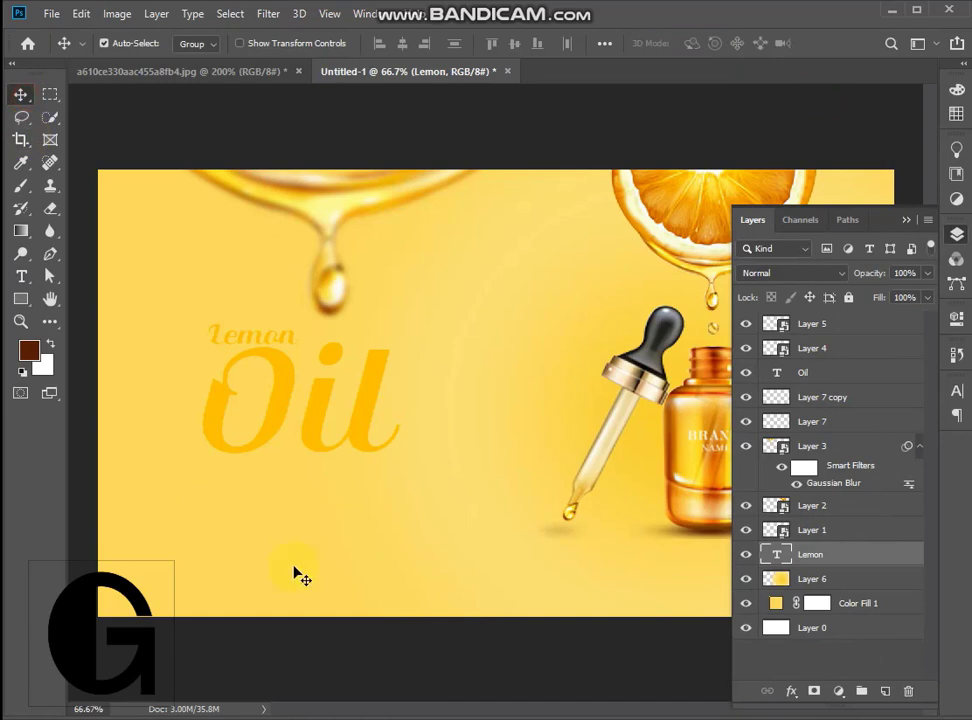
# Add the golden text "for" in Qilla Slant at 60 pt below the word "Oil".
pyautogui.click(20, 276)
pyautogui.click(391, 512)
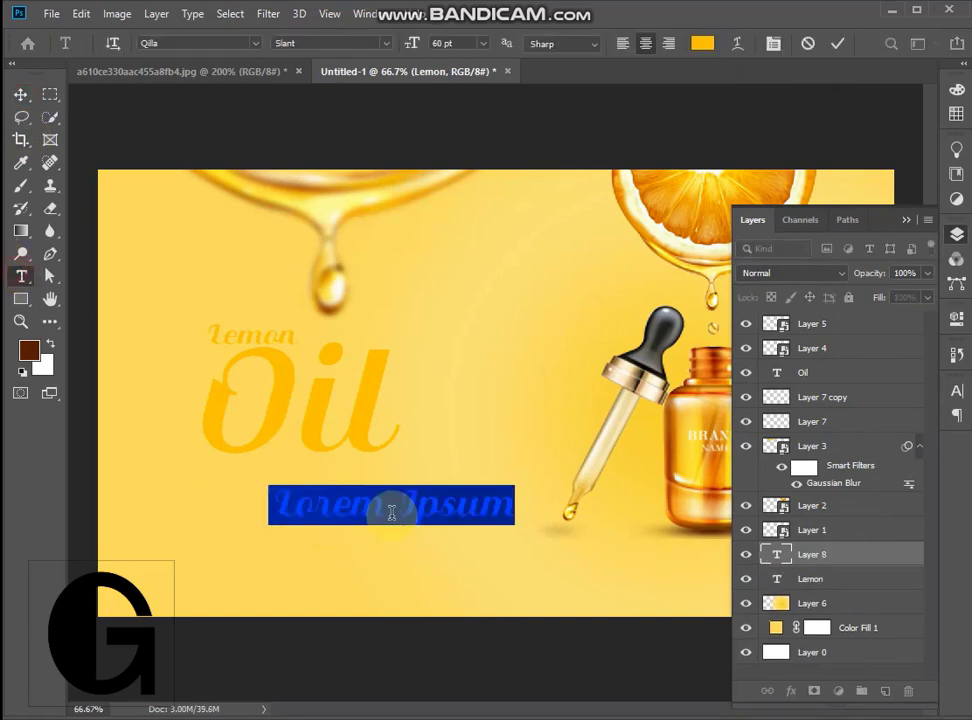
pyautogui.press('BackSpace')
pyautogui.write('L')
pyautogui.write('or')
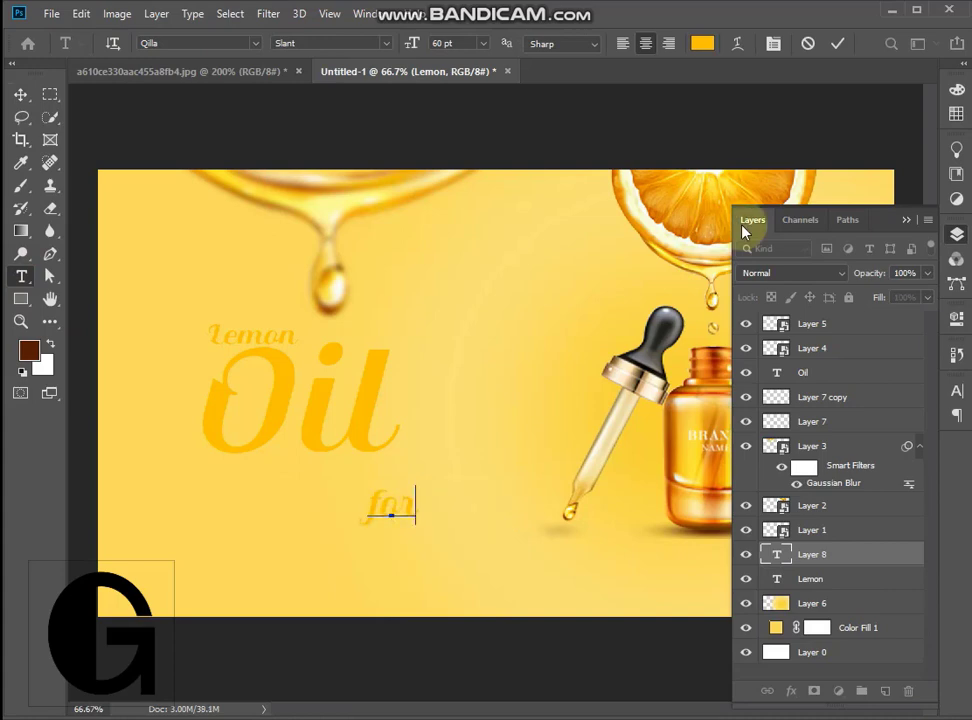
pyautogui.click(838, 44)
# Add the golden texts "glowing" and "skin" in Qilla Slant at 60 pt as separate layers below the word "Oil".
pyautogui.click(466, 484)
pyautogui.press('BackSpace')
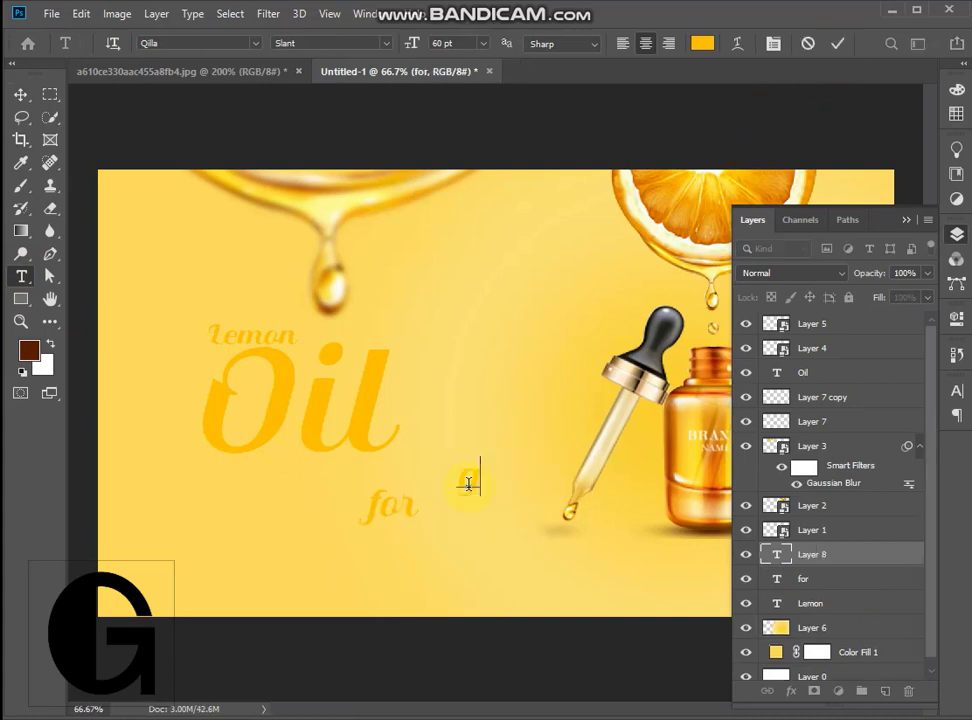
pyautogui.write('glowing')
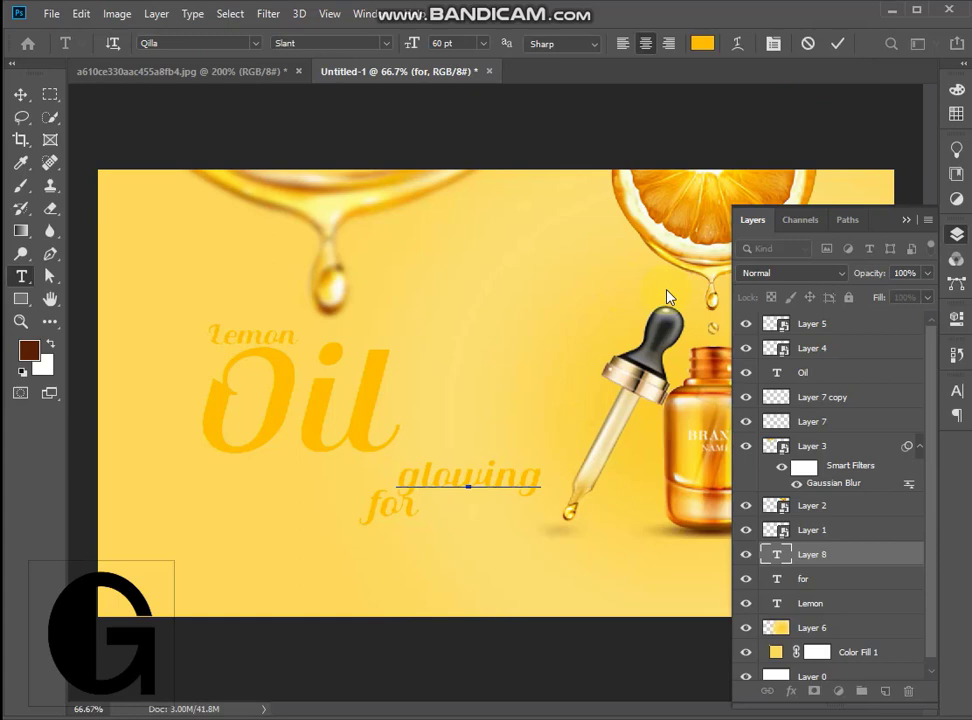
pyautogui.click(836, 44)
pyautogui.click(474, 542)
pyautogui.write('skin')
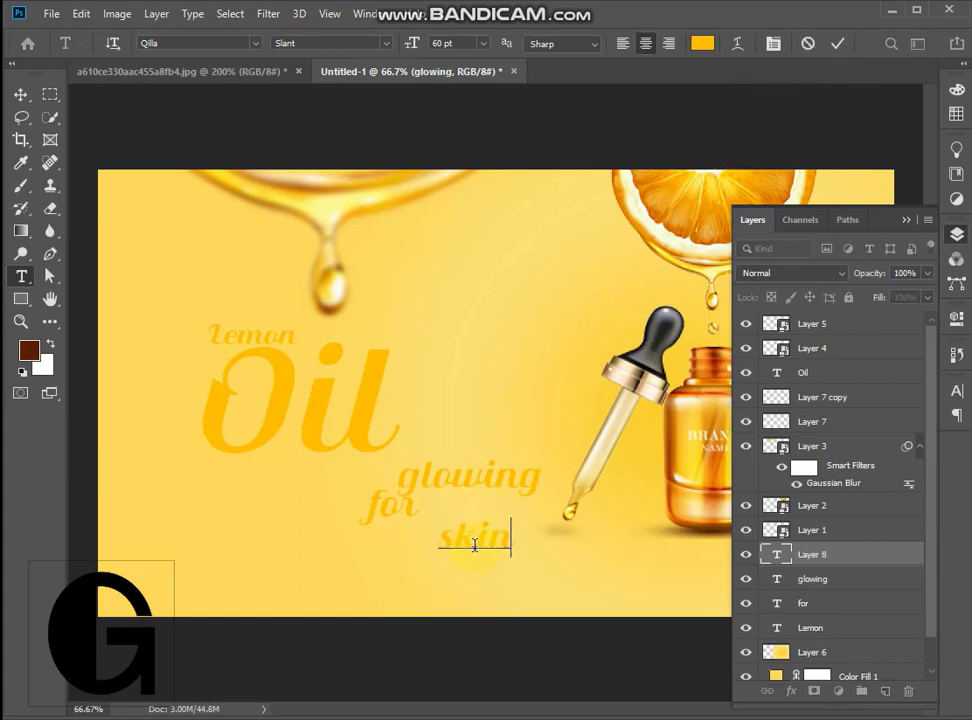
pyautogui.click(836, 44)
# Arrange the "for" and "glowing" texts side by side as one line directly beneath the word "Oil".
pyautogui.click(22, 94)
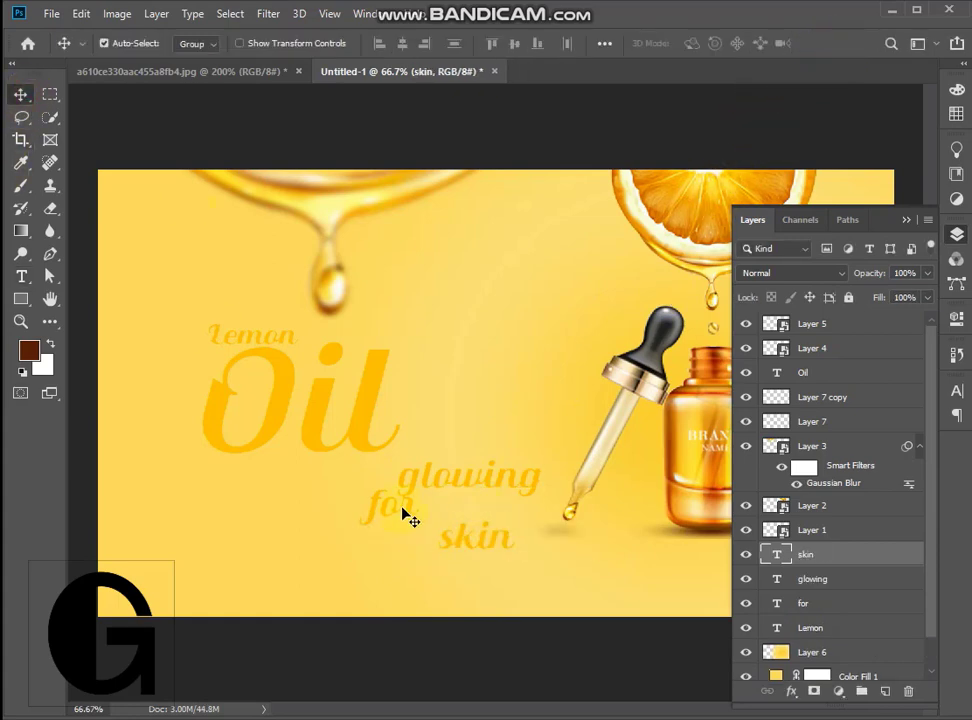
pyautogui.moveTo(404, 516); pyautogui.dragTo(303, 468)
pyautogui.moveTo(510, 486); pyautogui.dragTo(367, 508)
pyautogui.moveTo(298, 470); pyautogui.dragTo(498, 460)
pyautogui.moveTo(358, 503); pyautogui.dragTo(358, 479)
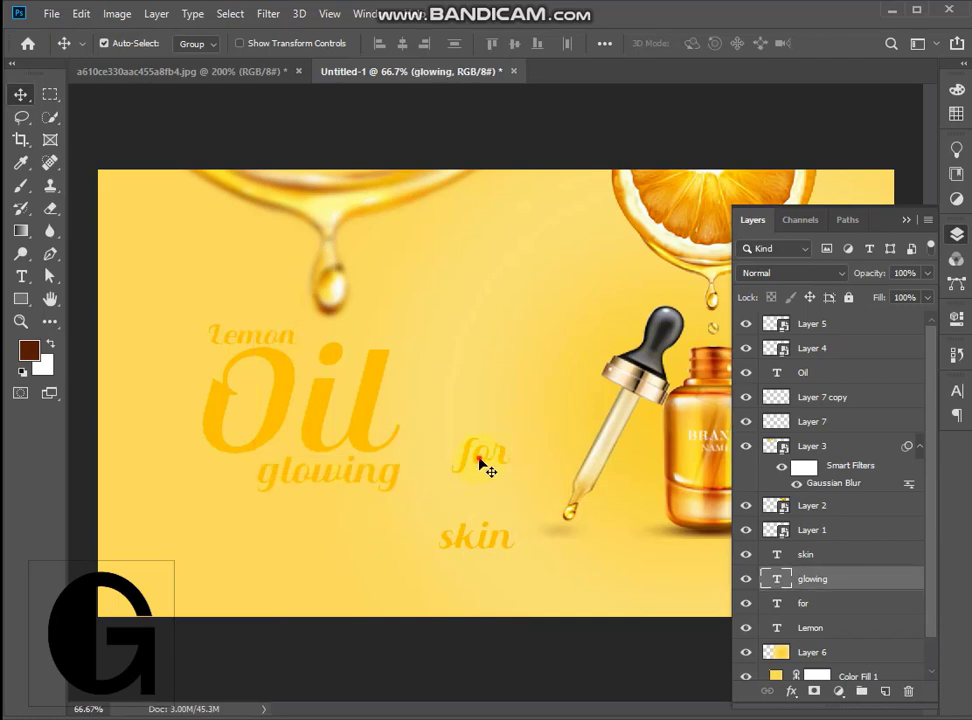
pyautogui.moveTo(486, 463); pyautogui.dragTo(216, 483)
# Scale the "skin" text up to about 223.79% and place it directly beneath the "for glowing" line.
pyautogui.click(510, 551)
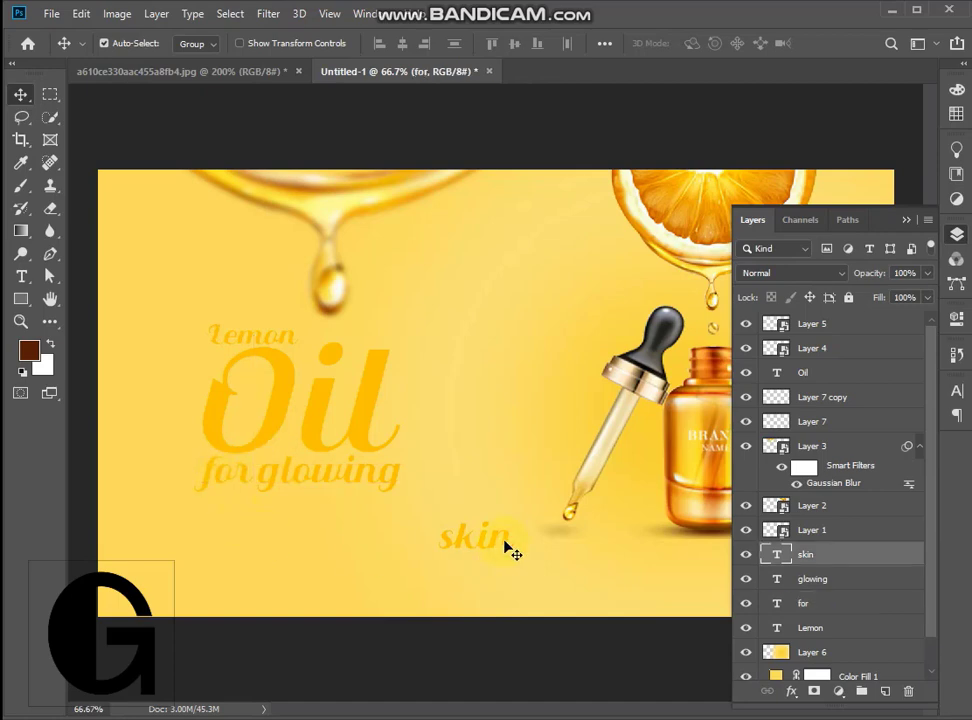
pyautogui.moveTo(481, 541); pyautogui.dragTo(377, 488)
pyautogui.hotkey('ctrl', 't')
pyautogui.moveTo(319, 518); pyautogui.dragTo(331, 514)
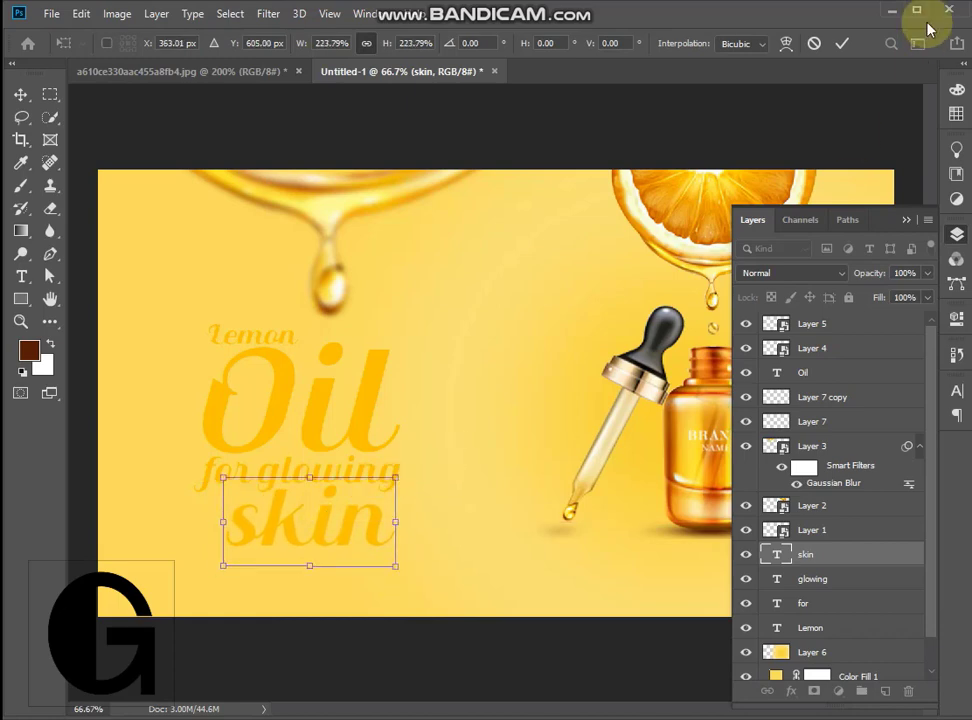
pyautogui.click(842, 43)
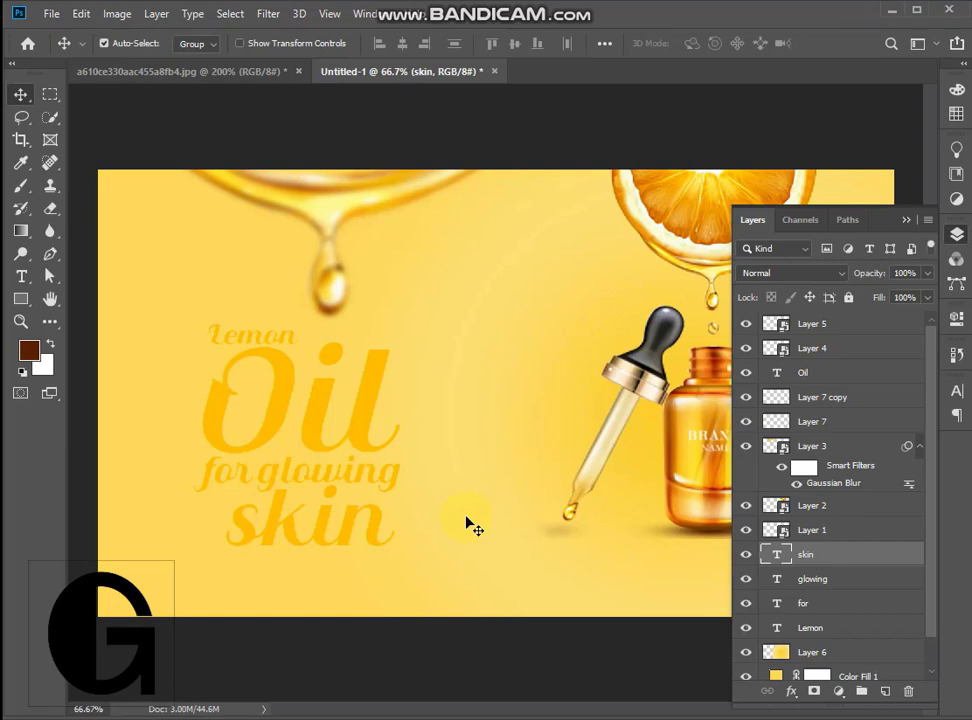
# Duplicate the "Oil" text layer and give the copy a white 2 px outside stroke.
pyautogui.click(369, 419)
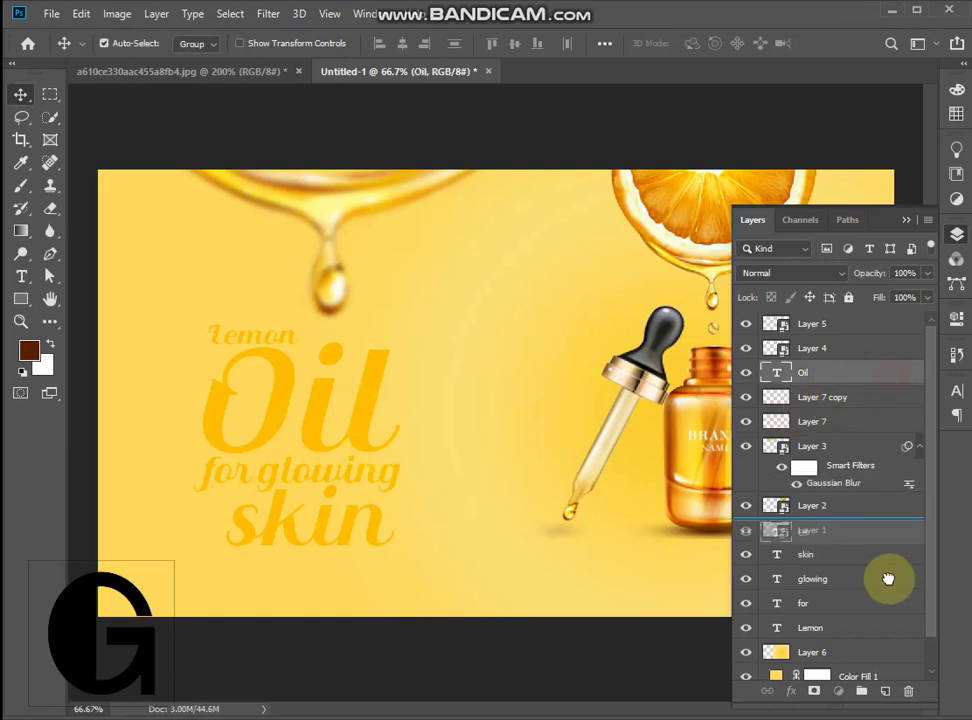
pyautogui.moveTo(887, 690); pyautogui.dragTo(887, 690)
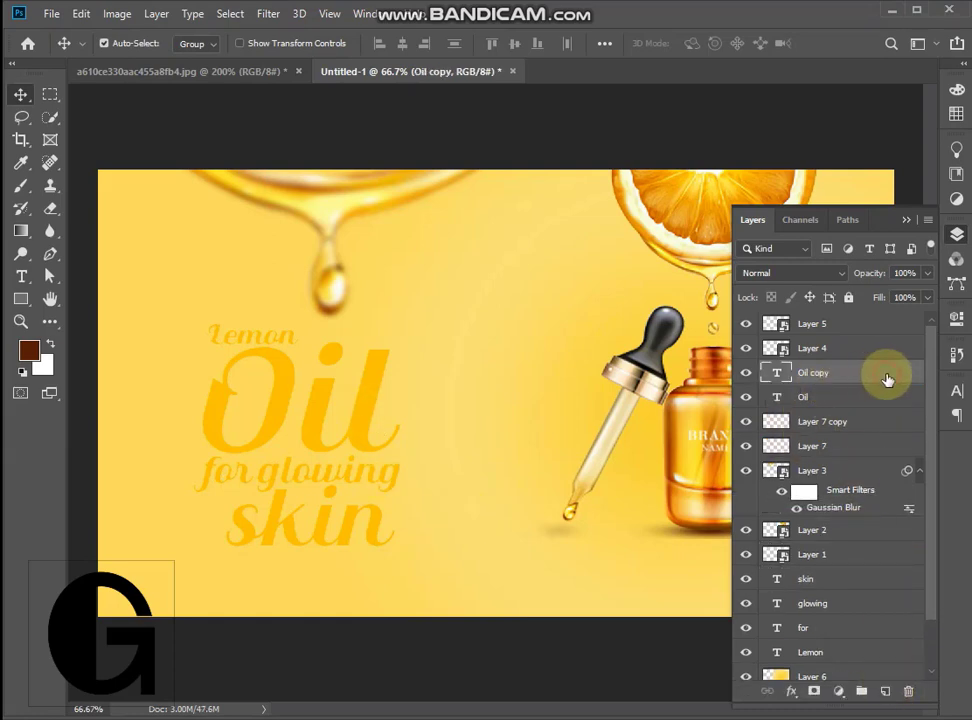
pyautogui.doubleClick(885, 377)
pyautogui.click(385, 442)
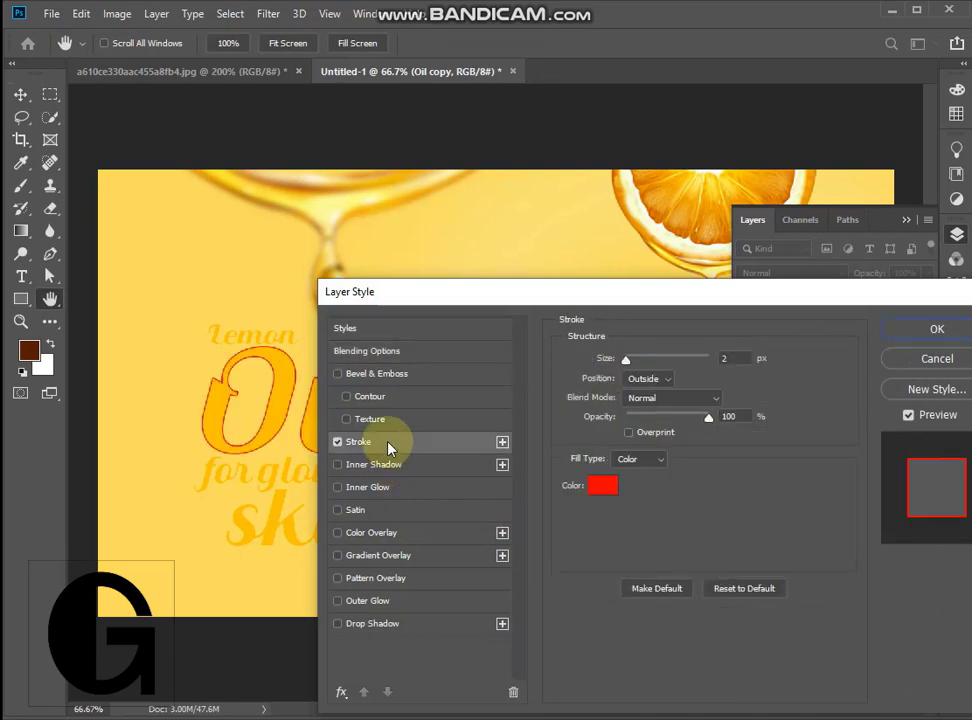
pyautogui.click(600, 482)
pyautogui.moveTo(585, 508); pyautogui.dragTo(445, 374)
pyautogui.click(830, 409)
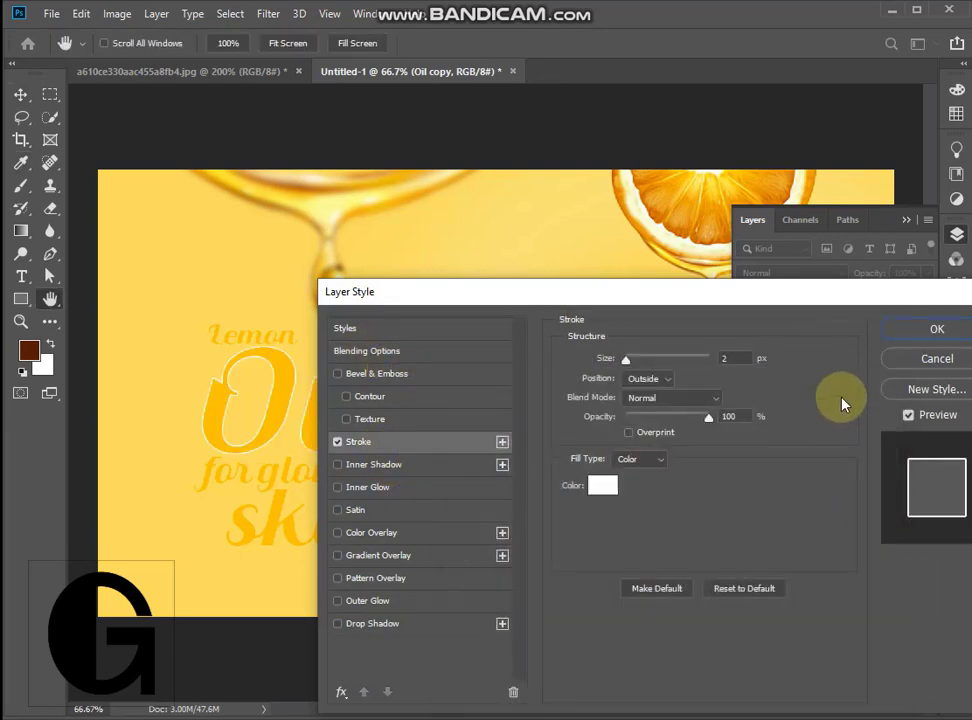
pyautogui.click(932, 332)
# Set the fill of the "Oil copy" layer to 0%, keeping its opacity at 100%.
pyautogui.click(927, 274)
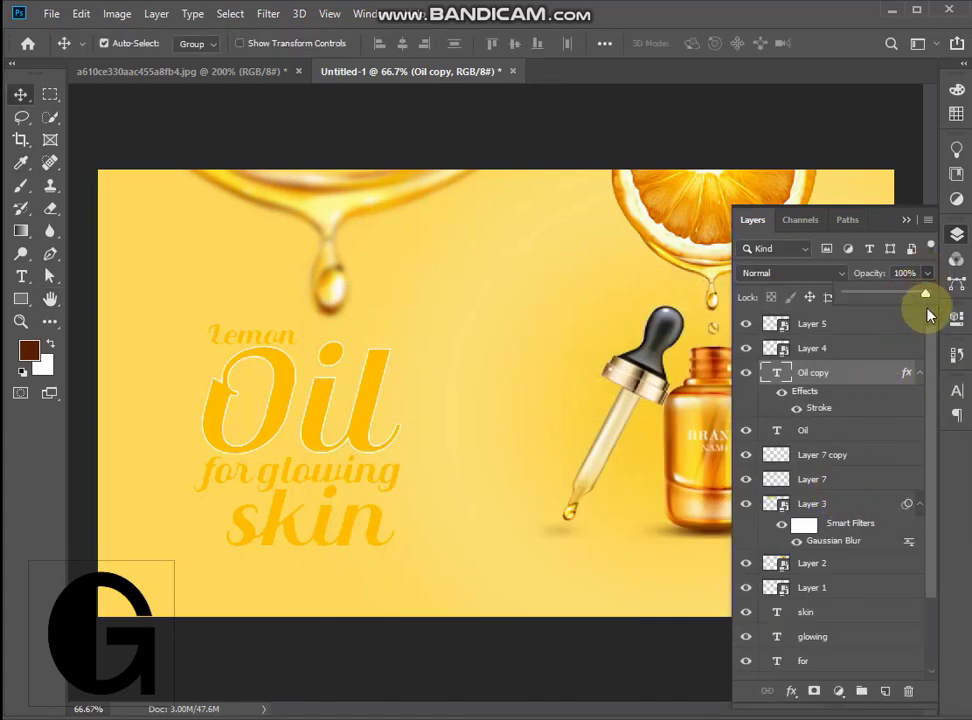
pyautogui.moveTo(927, 299); pyautogui.dragTo(824, 315)
pyautogui.click(927, 274)
pyautogui.click(927, 298)
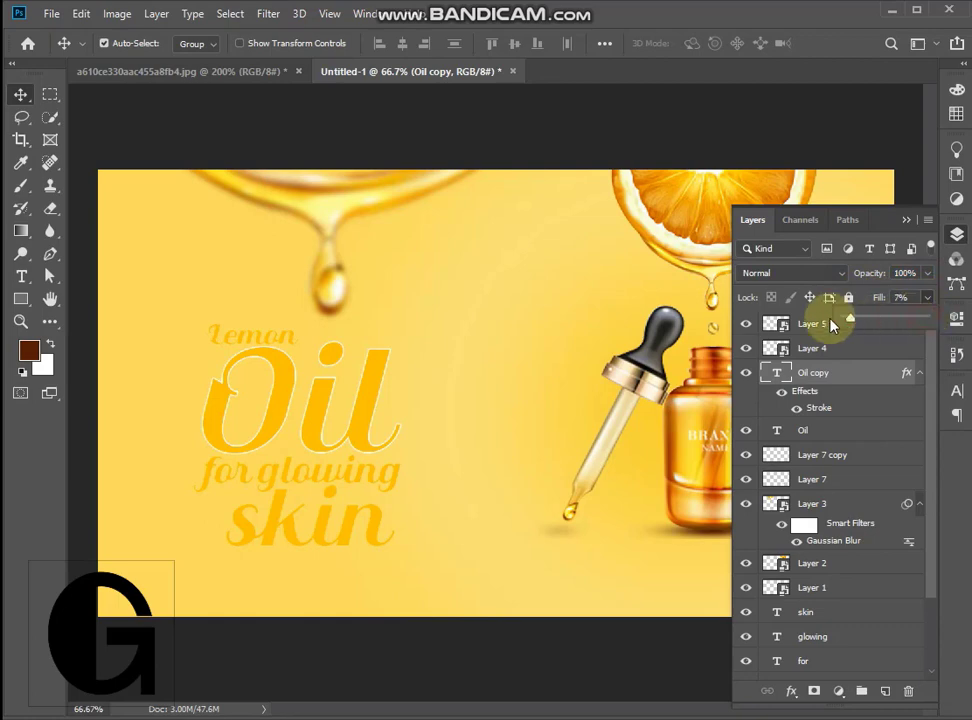
pyautogui.click(929, 302)
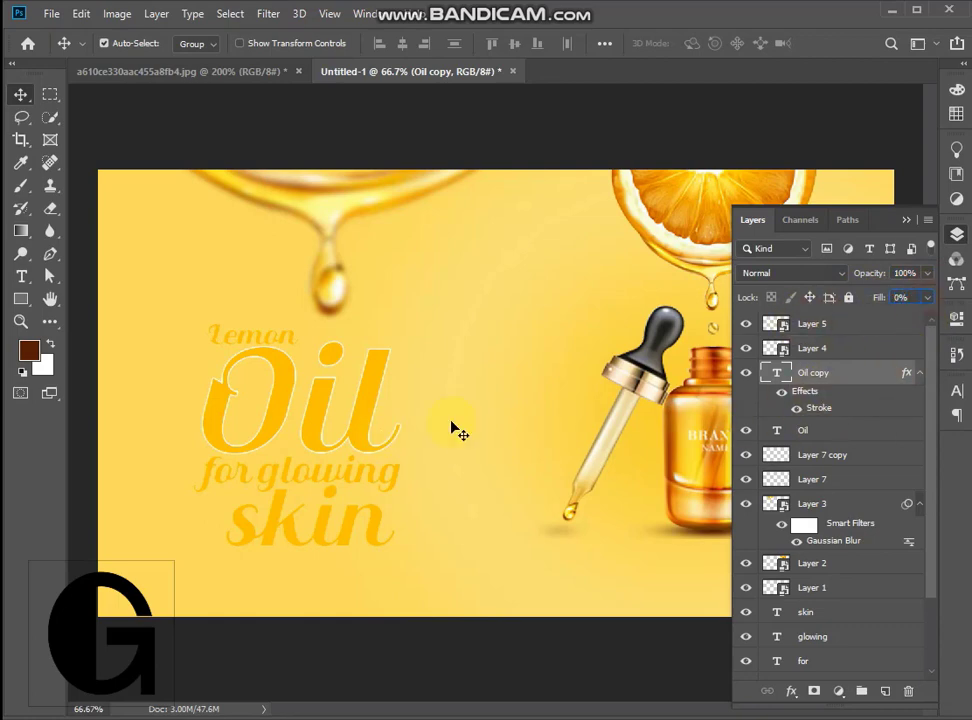
pyautogui.press('ctrl')
pyautogui.click(876, 328)
pyautogui.click(846, 375)
pyautogui.click(835, 348)
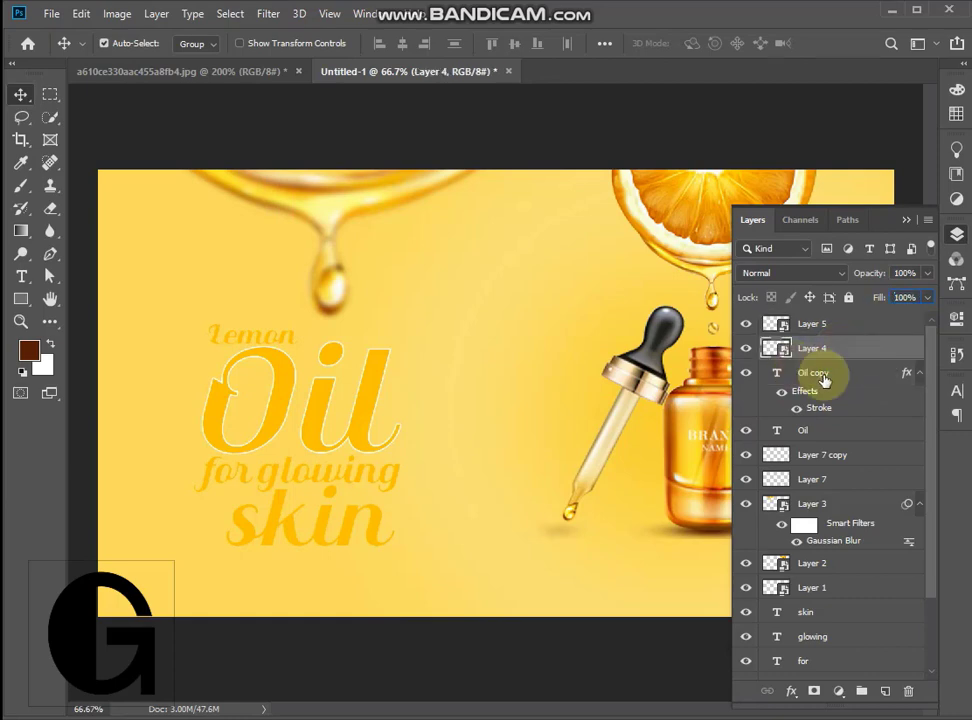
pyautogui.click(745, 348)
pyautogui.click(745, 348)
pyautogui.click(842, 430)
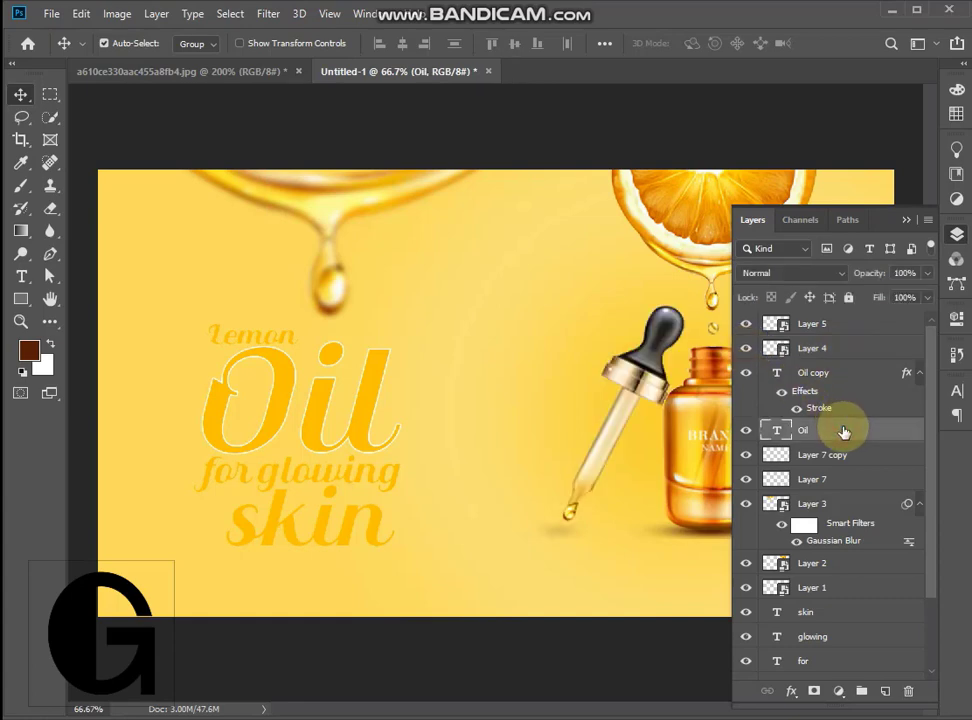
# Shift the outlined "Oil copy" horizontally to X 325.34 px, offsetting it slightly to the left of the solid "Oil" text.
pyautogui.click(838, 375)
pyautogui.hotkey('ctrl', 't')
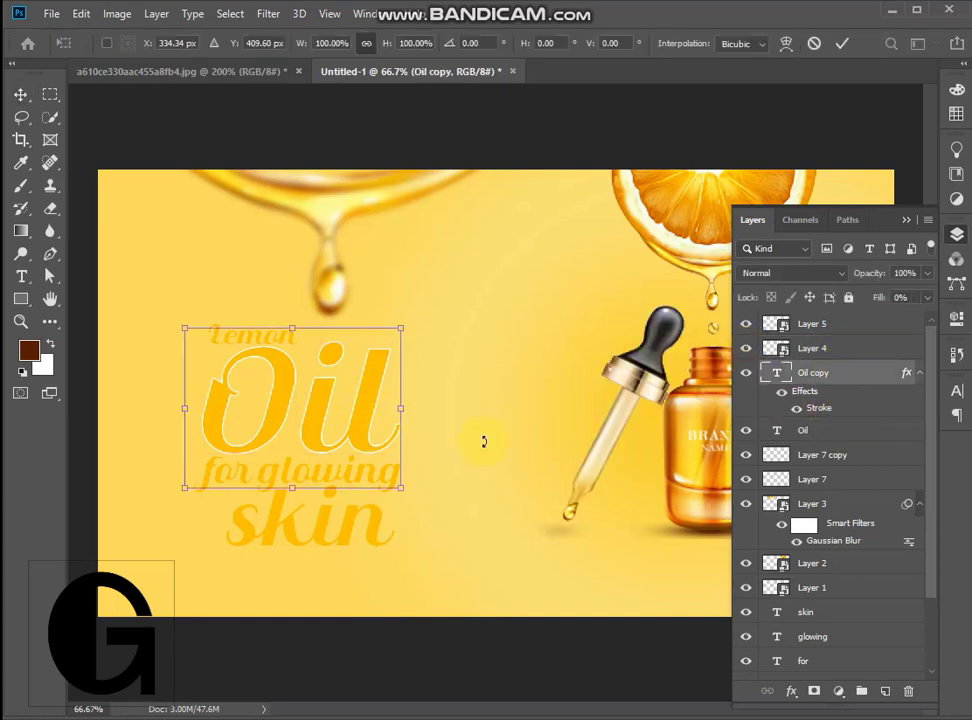
pyautogui.press('Left')
pyautogui.press('Left')
pyautogui.press('Left')
pyautogui.press('Left')
pyautogui.press('Left')
pyautogui.press('Left')
pyautogui.press('Left')
pyautogui.press('Left')
pyautogui.press('Left')
pyautogui.press('Left')
pyautogui.press('Left')
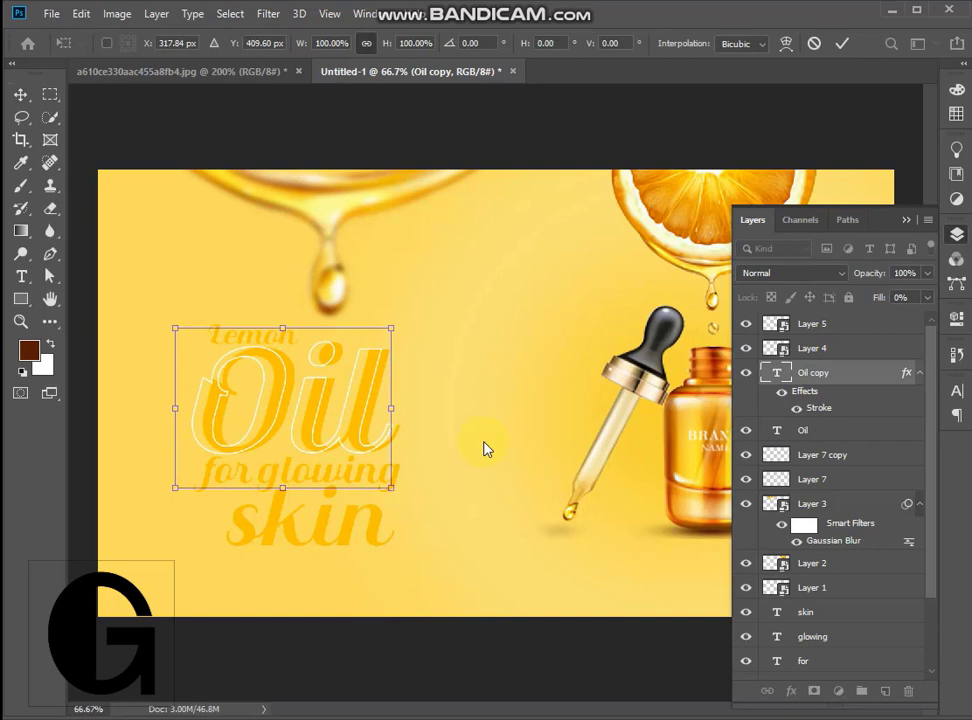
pyautogui.press('Right')
pyautogui.press('Right')
pyautogui.press('Right')
pyautogui.press('Right')
pyautogui.press('Right')
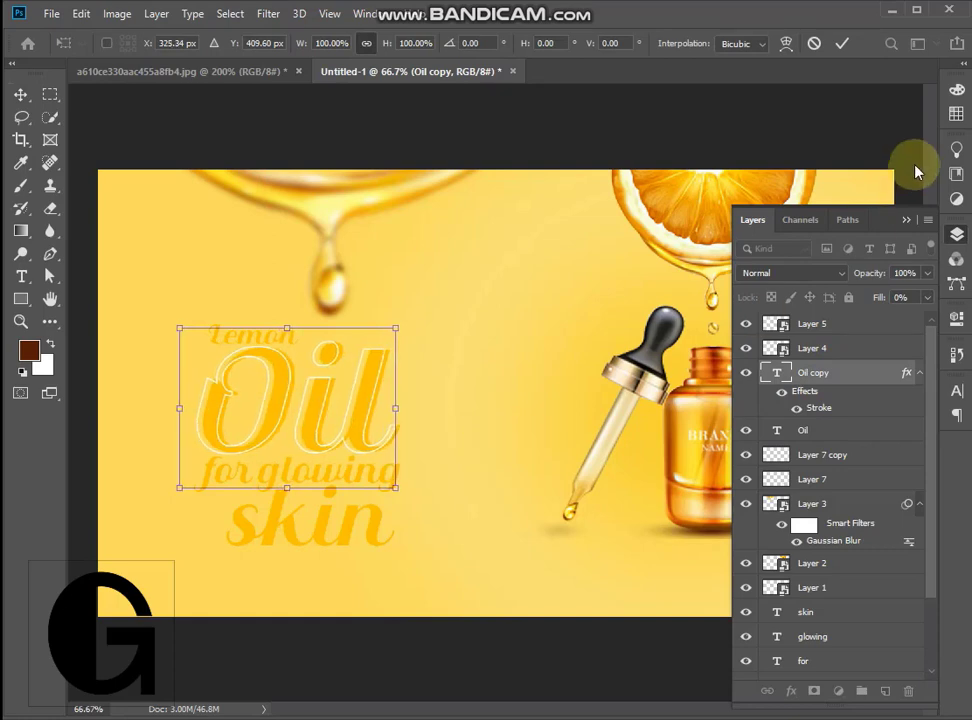
pyautogui.click(842, 43)
# Place the "Oil copy" outline layer beneath the solid "Oil" layer in the layer order.
pyautogui.moveTo(842, 378); pyautogui.dragTo(840, 450)
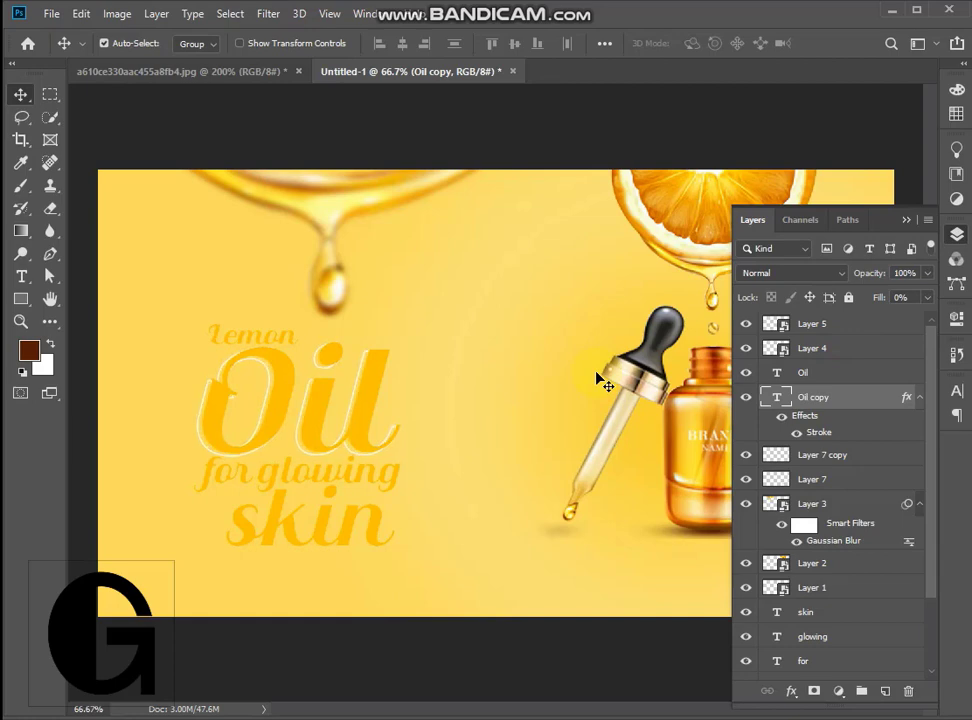
pyautogui.click(908, 222)
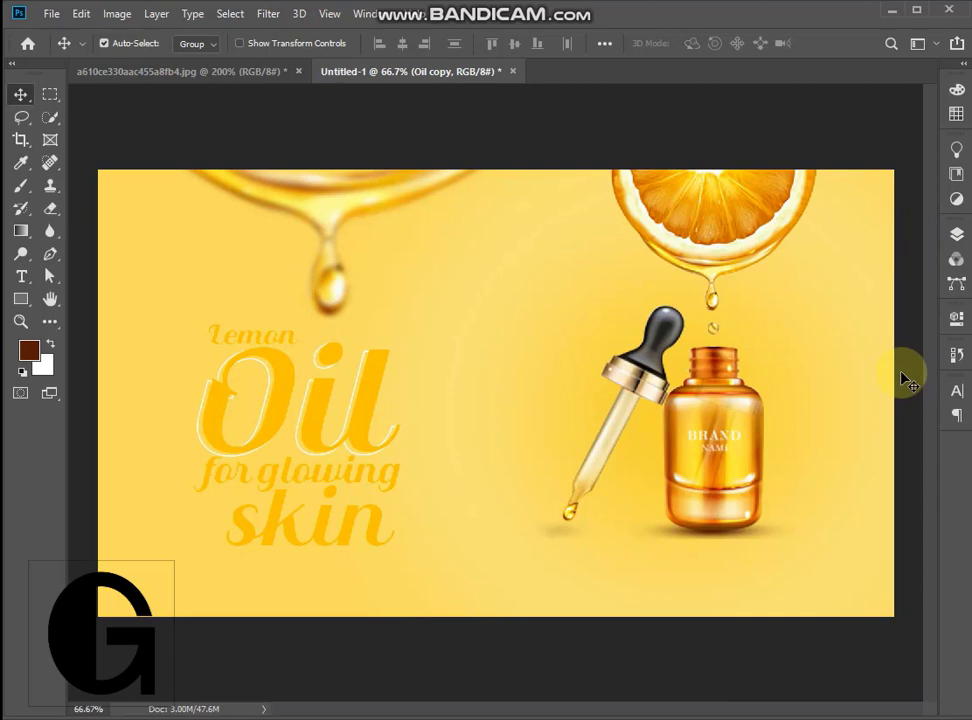
pyautogui.click(954, 236)
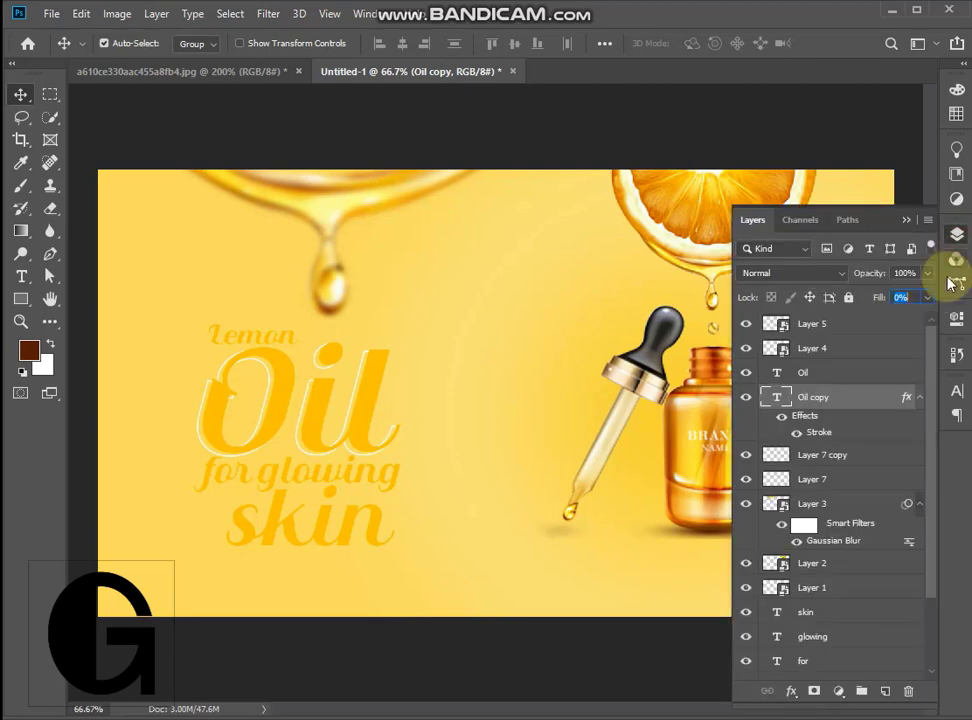
# Scale all the lettering layers together to about 114.48% and position the text block just below the blurred honey drip.
pyautogui.click(850, 373)
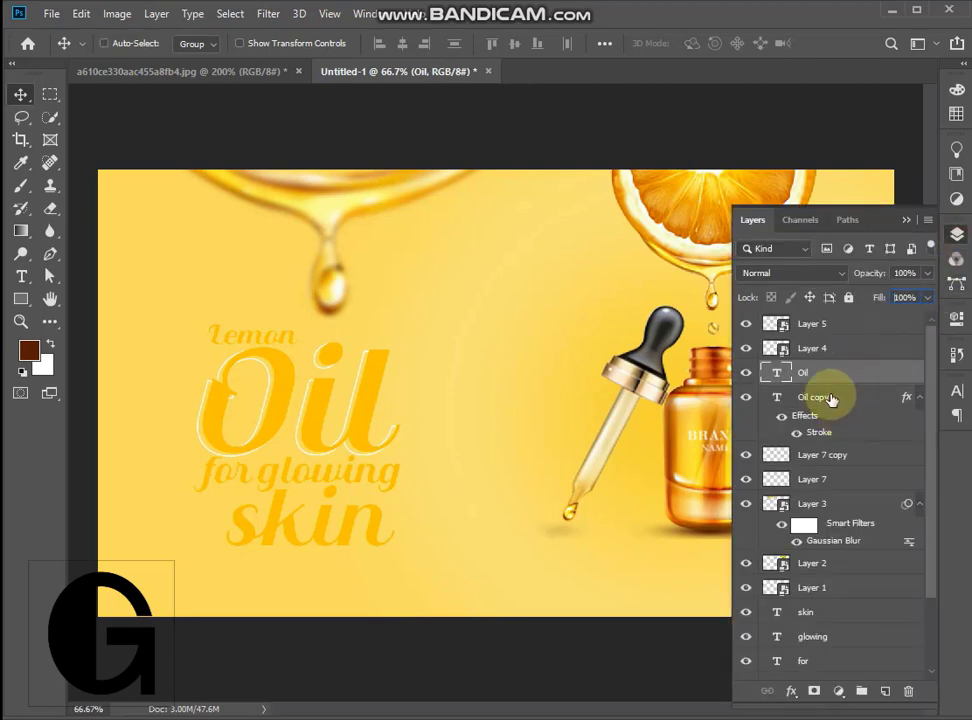
pyautogui.keyDown('ctrl'); pyautogui.click(832, 400); pyautogui.keyUp('ctrl')
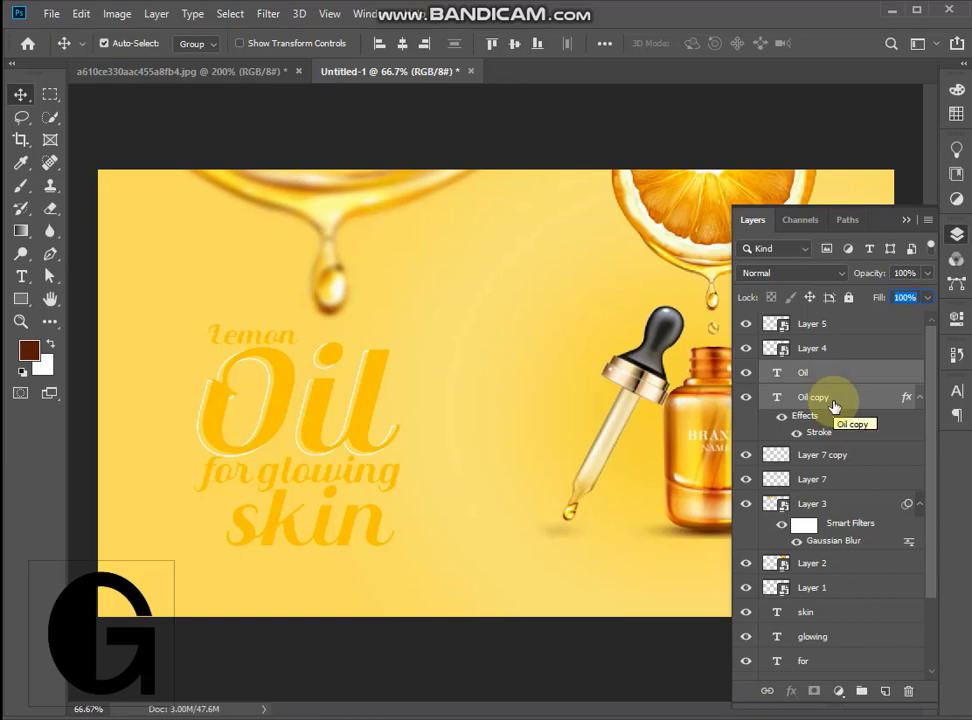
pyautogui.keyDown('ctrl'); pyautogui.click(845, 612); pyautogui.keyUp('ctrl')
pyautogui.keyDown('ctrl'); pyautogui.click(840, 637); pyautogui.keyUp('ctrl')
pyautogui.keyDown('ctrl'); pyautogui.click(840, 661); pyautogui.keyUp('ctrl')
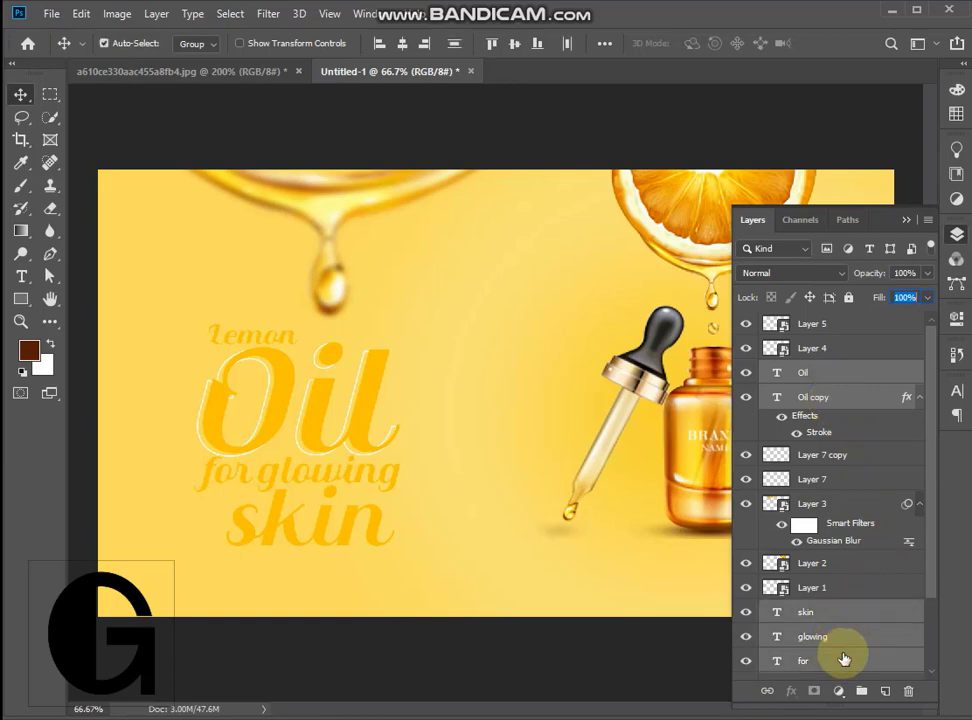
pyautogui.scroll(-1, 843, 659)
pyautogui.keyDown('ctrl'); pyautogui.click(842, 662); pyautogui.keyUp('ctrl')
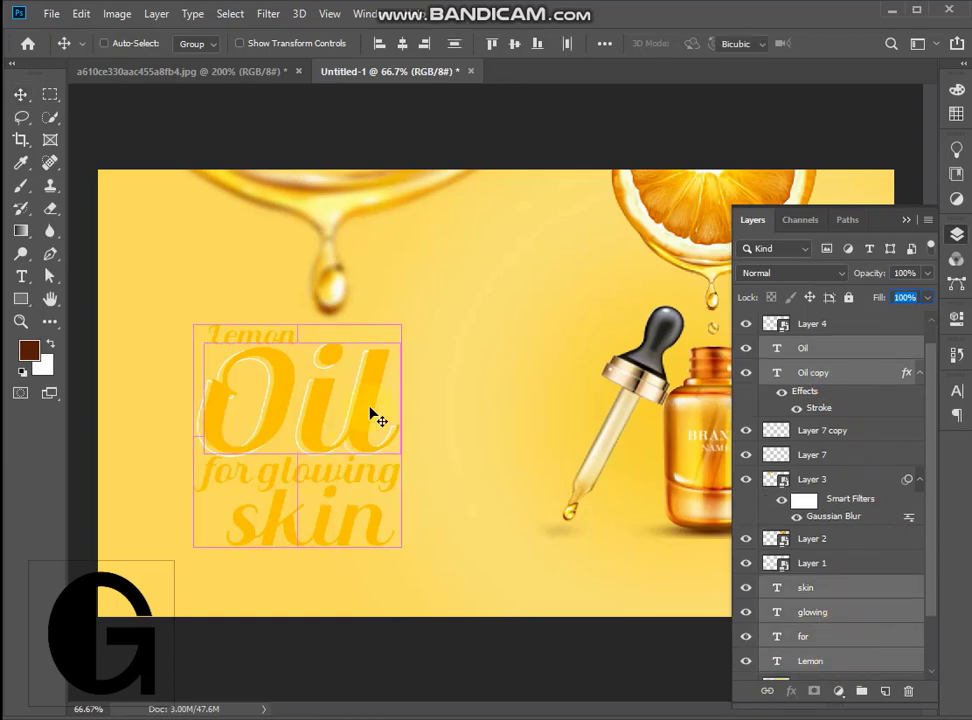
pyautogui.hotkey('ctrl', 't')
pyautogui.moveTo(399, 323); pyautogui.dragTo(470, 292)
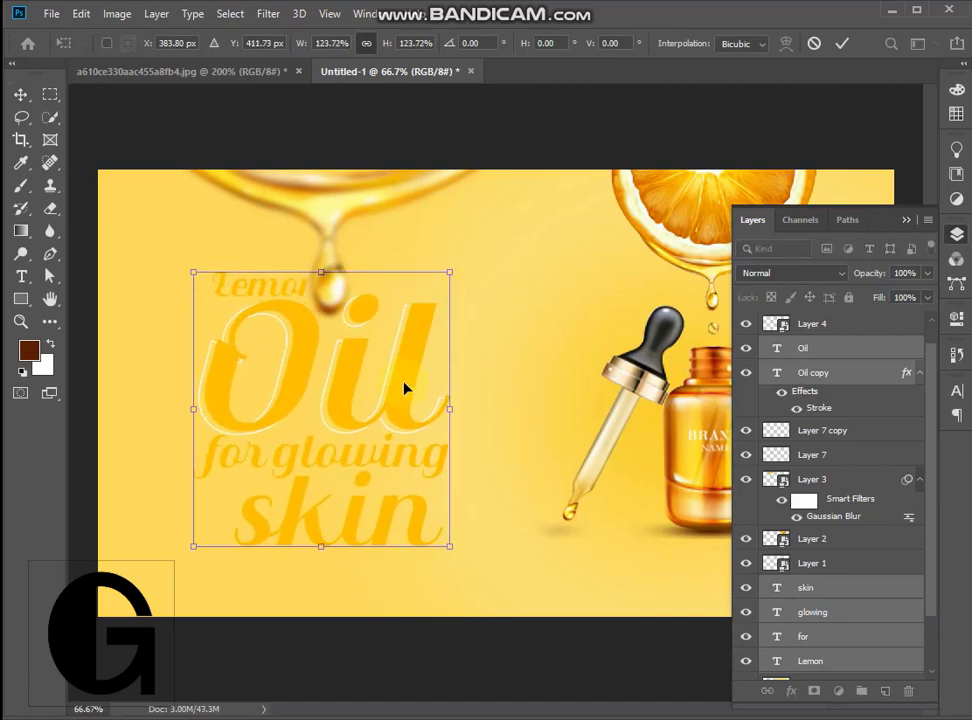
pyautogui.moveTo(404, 388); pyautogui.dragTo(376, 415)
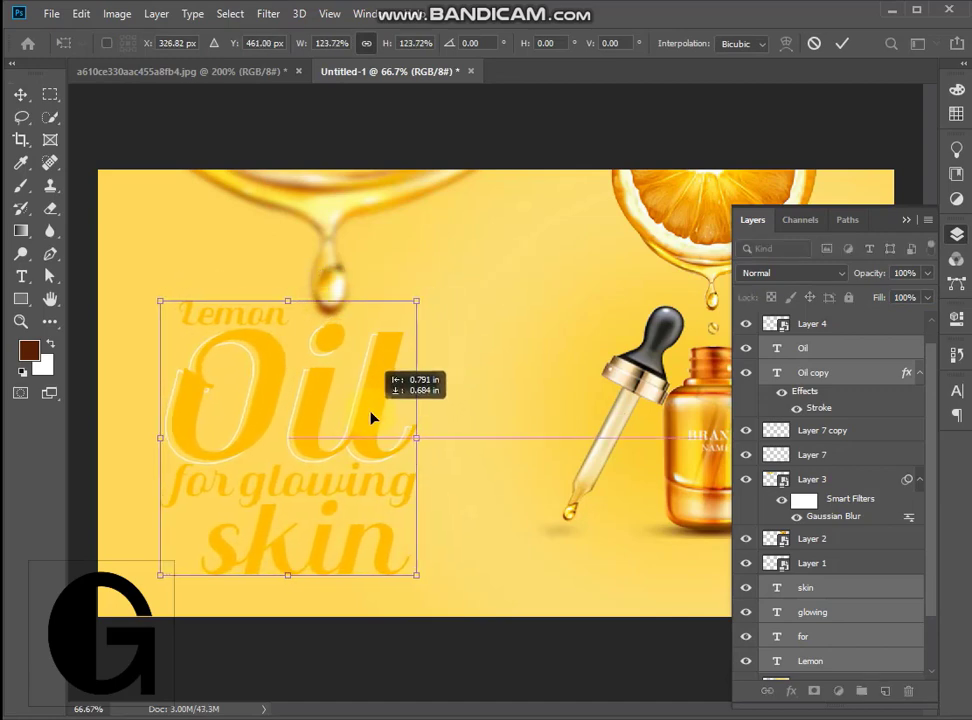
pyautogui.moveTo(417, 304); pyautogui.dragTo(399, 328)
pyautogui.moveTo(373, 380); pyautogui.dragTo(373, 364)
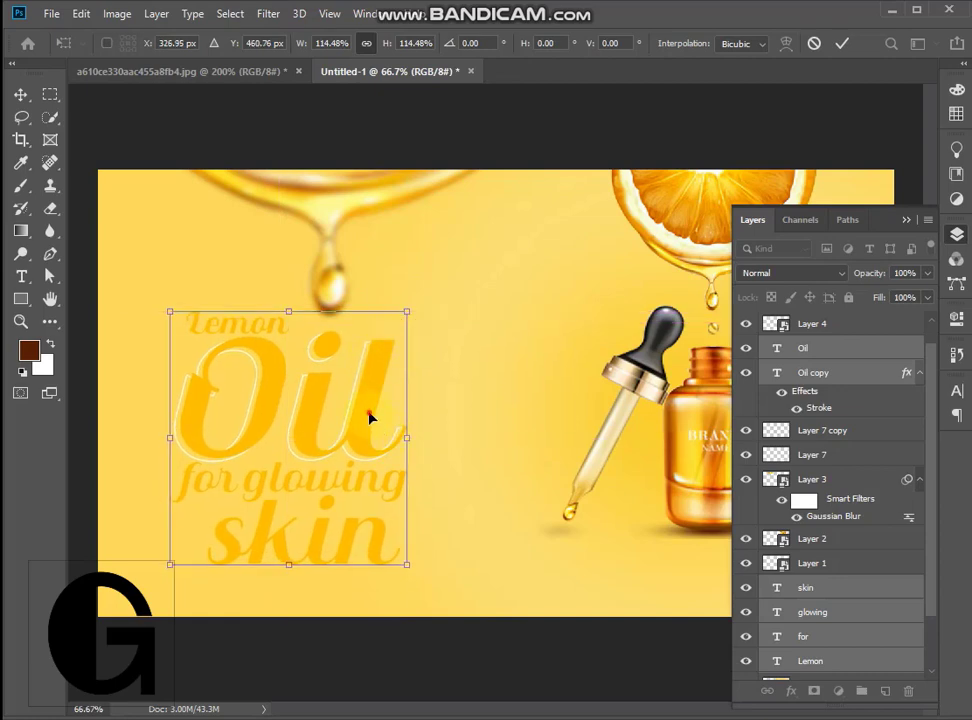
pyautogui.moveTo(373, 416); pyautogui.dragTo(377, 414)
pyautogui.click(841, 44)
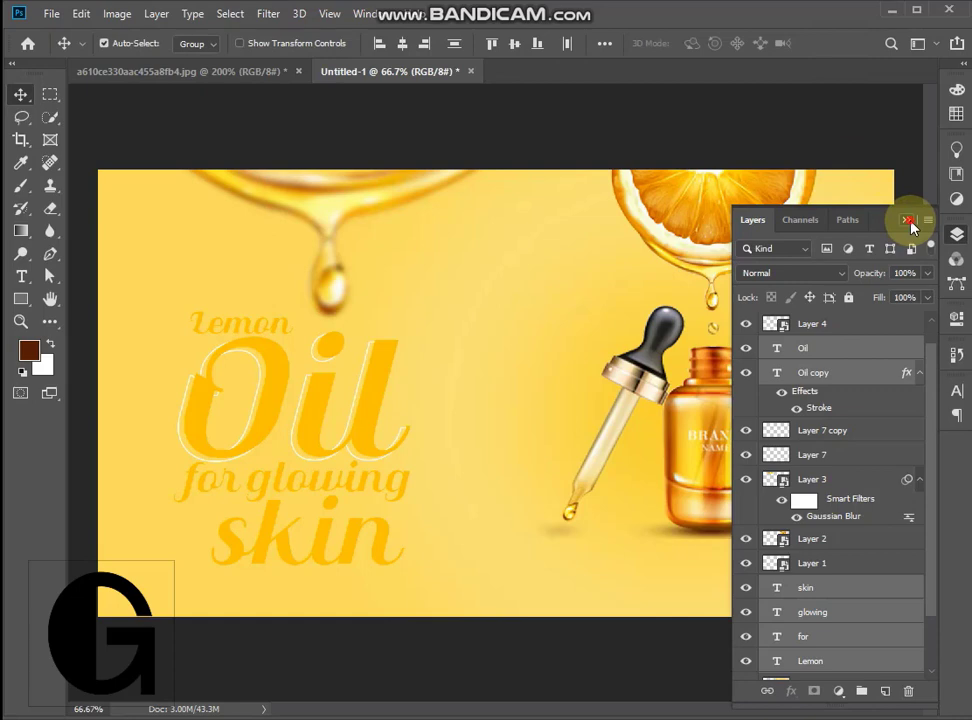
pyautogui.click(908, 220)
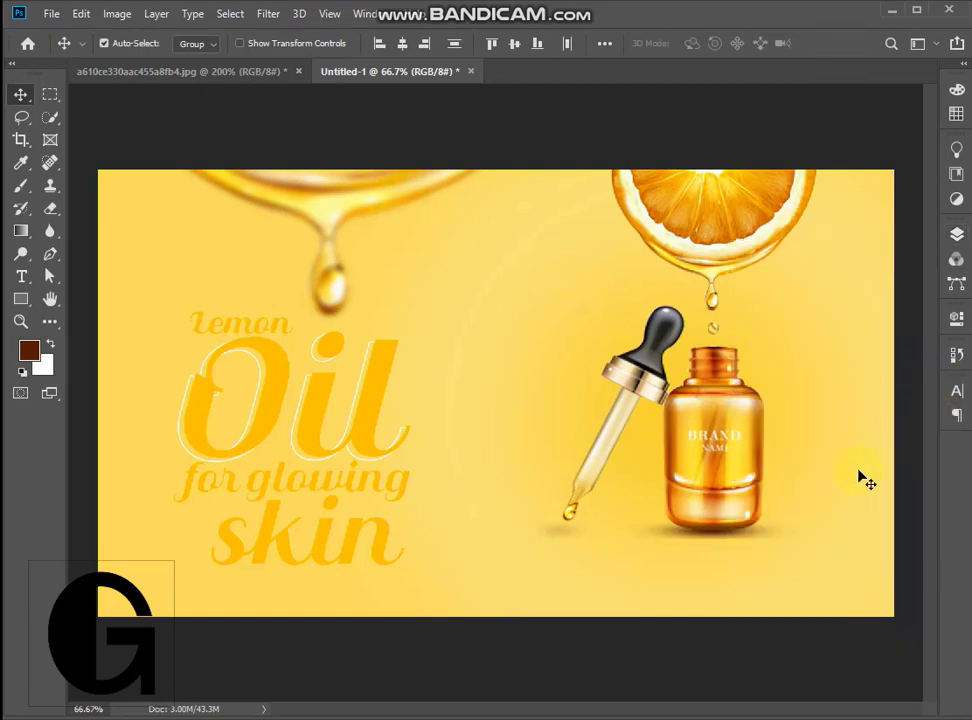